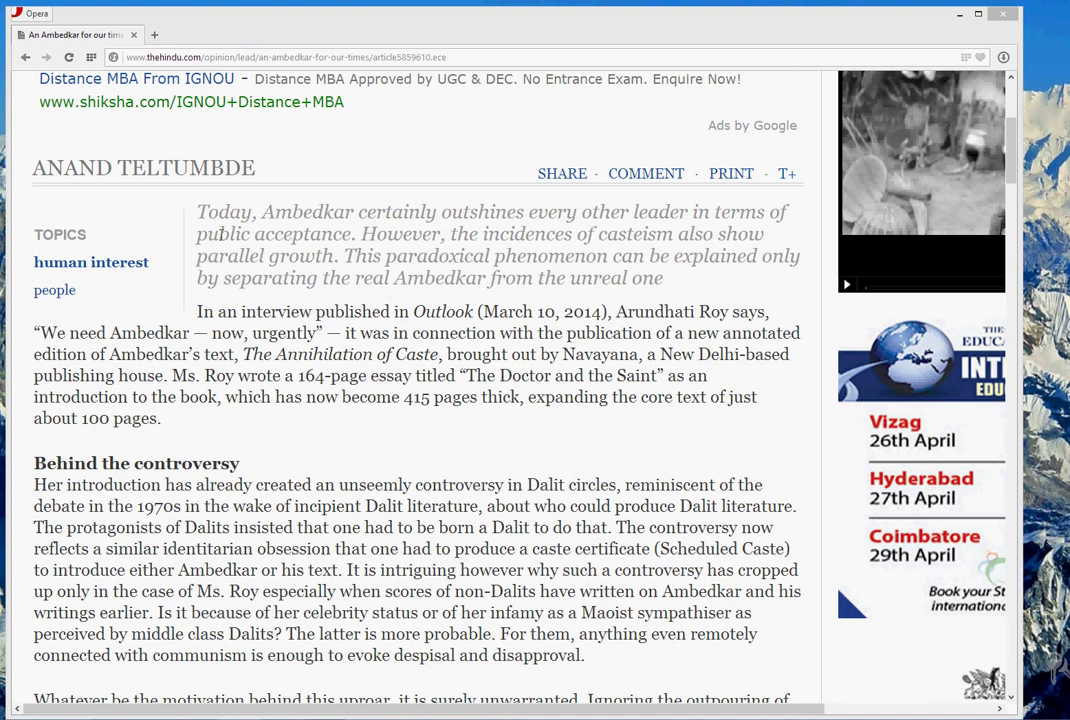
- Copy the Opera article's lines from "In an interview" through "now, urgently" via the context menu
left_click(247, 360)
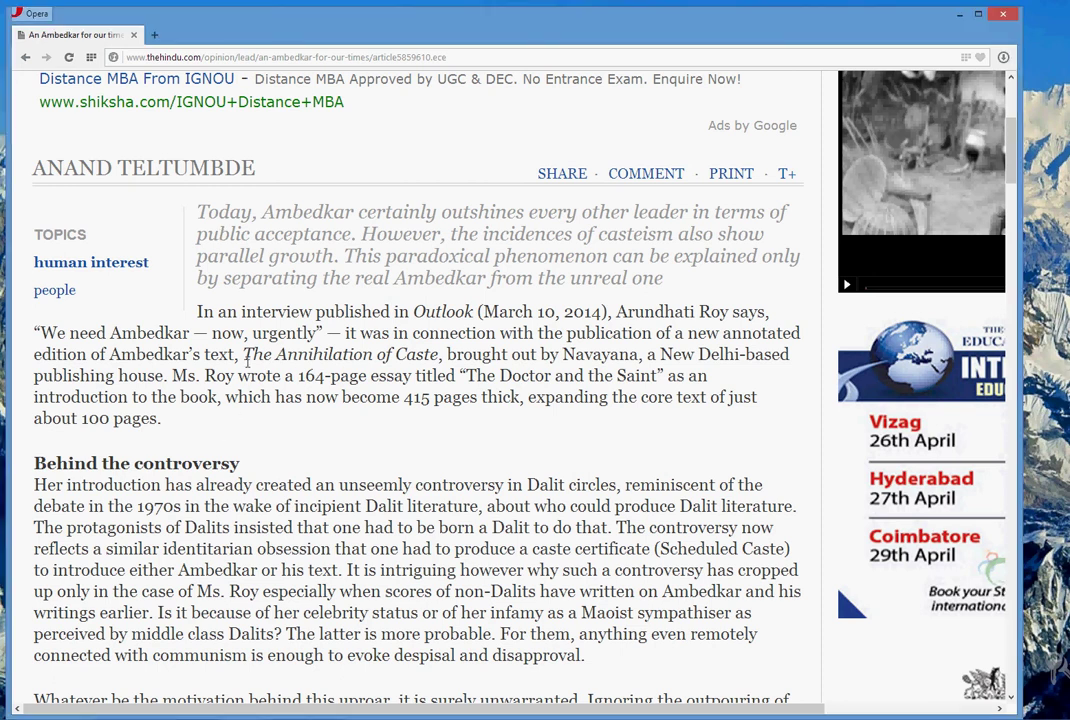
scroll(247, 360, "down", 3)
scroll(247, 360, "down", 3)
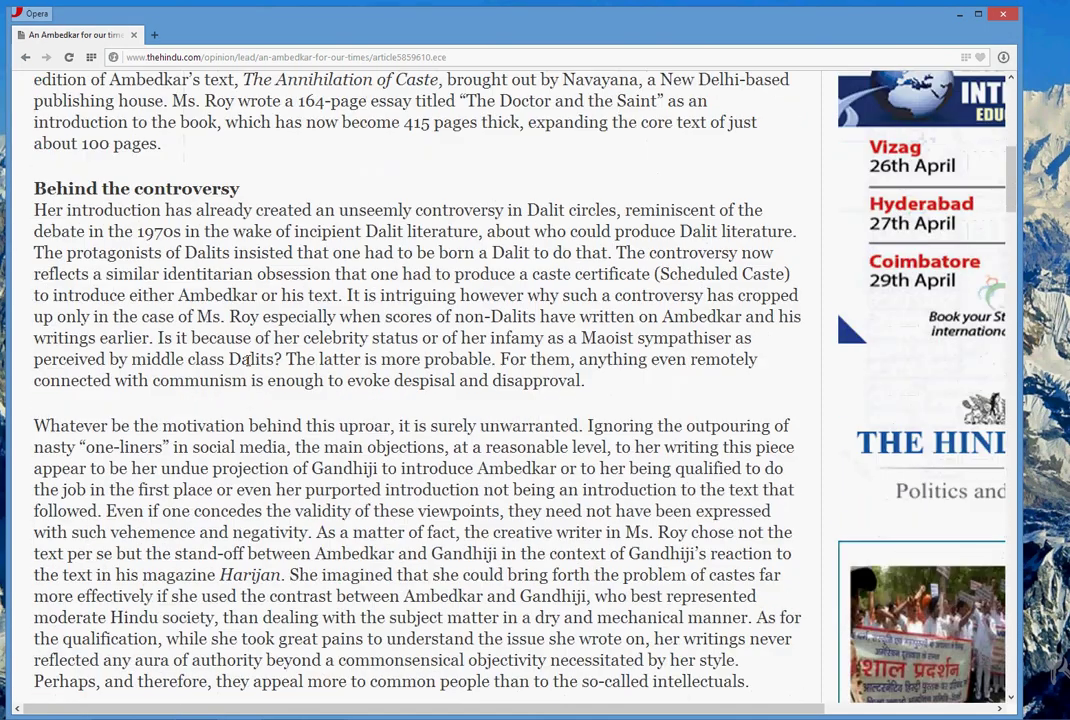
scroll(247, 360, "up", 2)
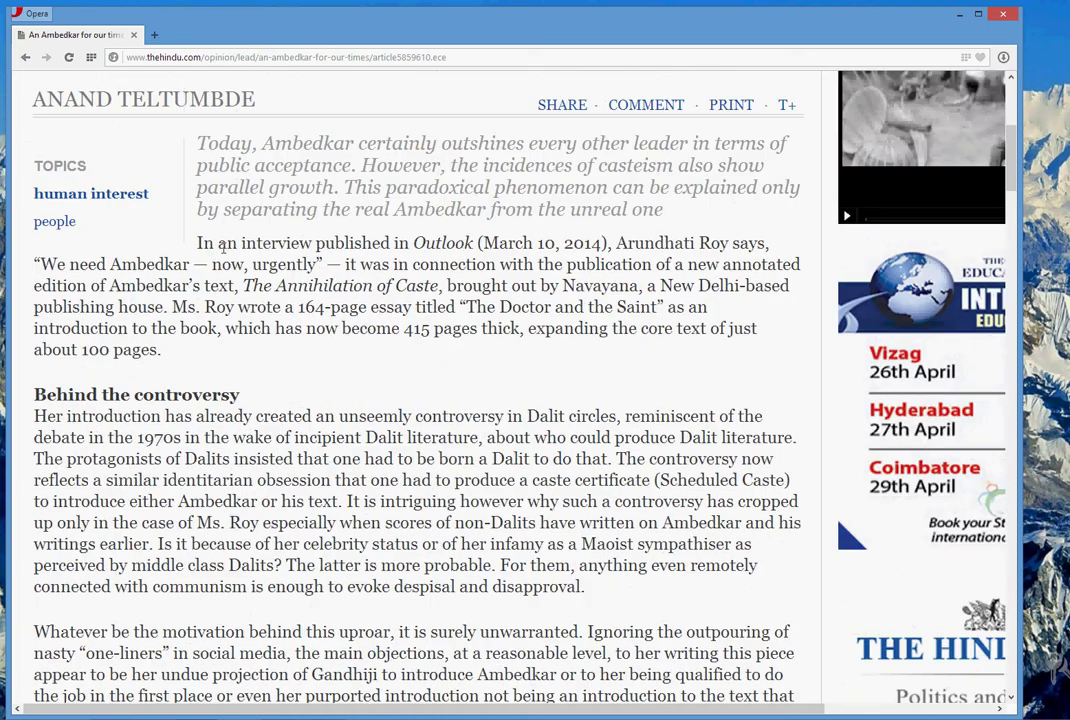
left_click_drag(197, 244, 327, 265)
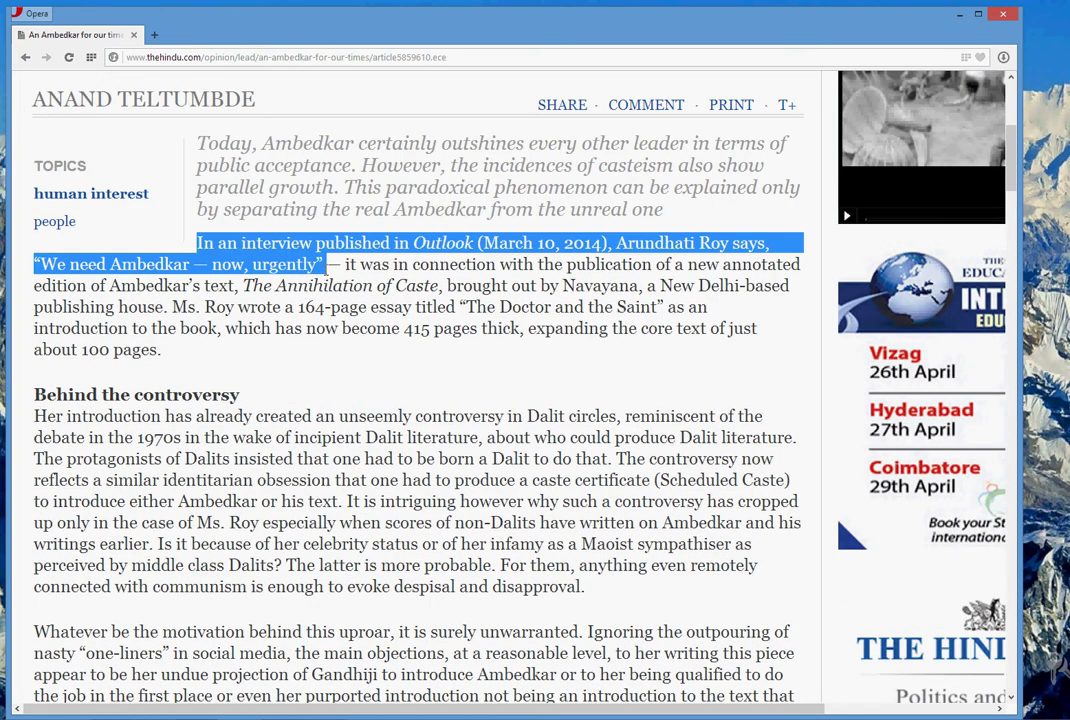
right_click(315, 263)
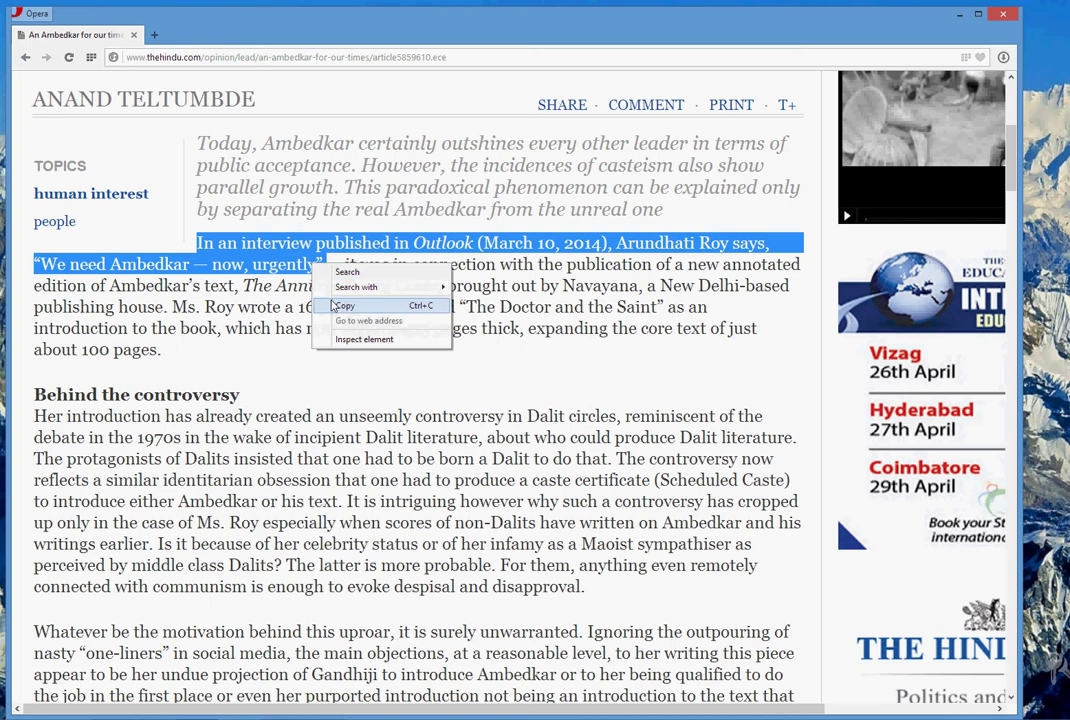
left_click(479, 263)
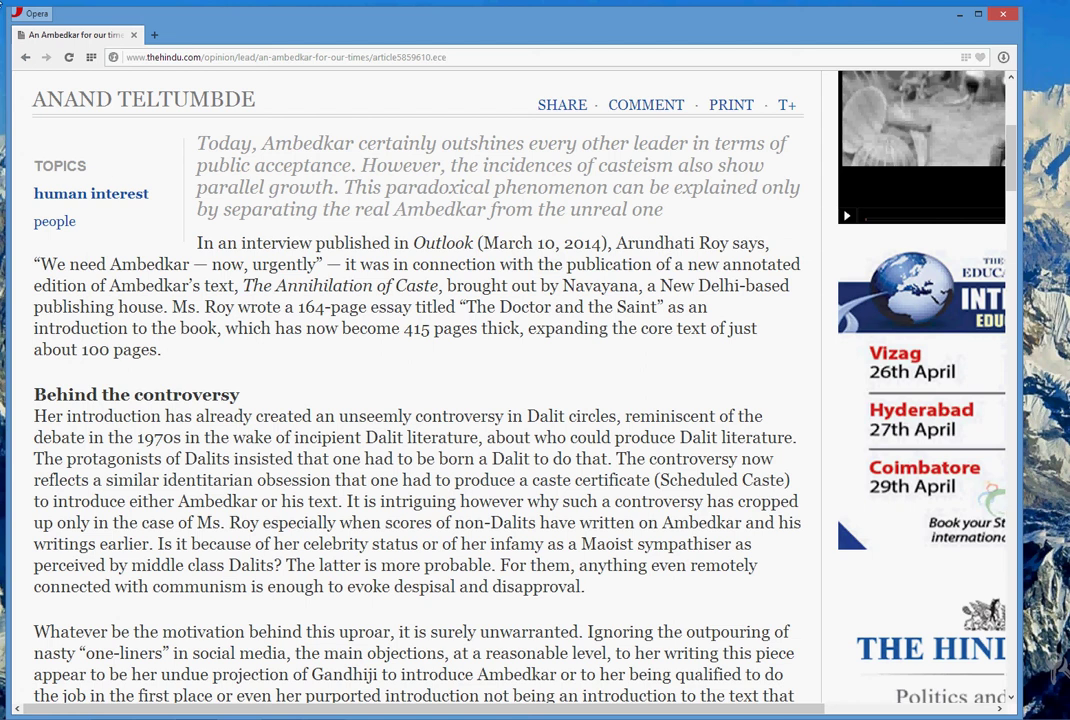
- Select the opening interview lines ending "now, urgently", then clear the selection
left_click_drag(198, 242, 325, 268)
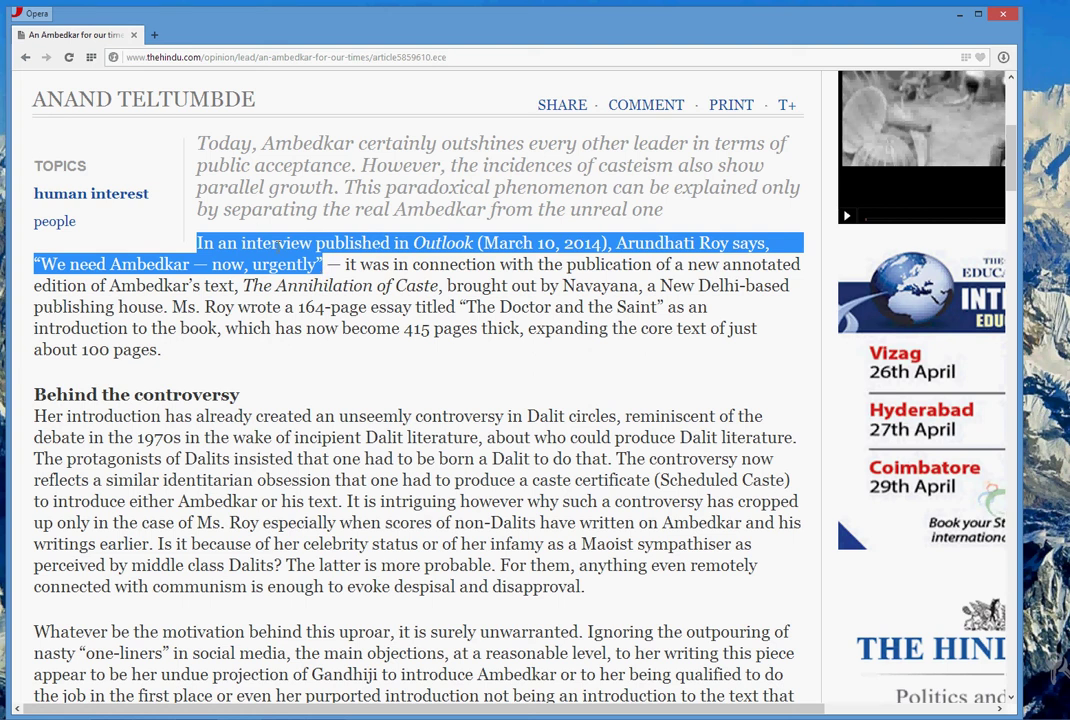
left_click(240, 244)
scroll(287, 297, "up", 3)
scroll(287, 297, "up", 2)
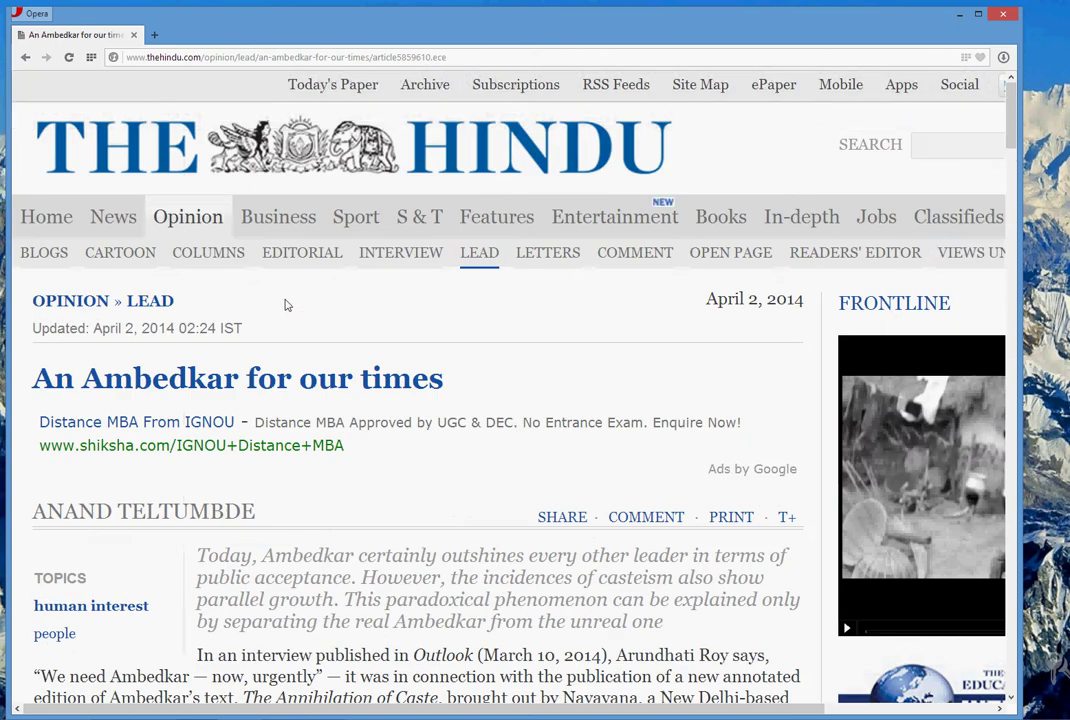
- Scroll up and down through the whole "An Ambedkar for our times" article
scroll(420, 399, "down", 3)
scroll(400, 380, "up", 1)
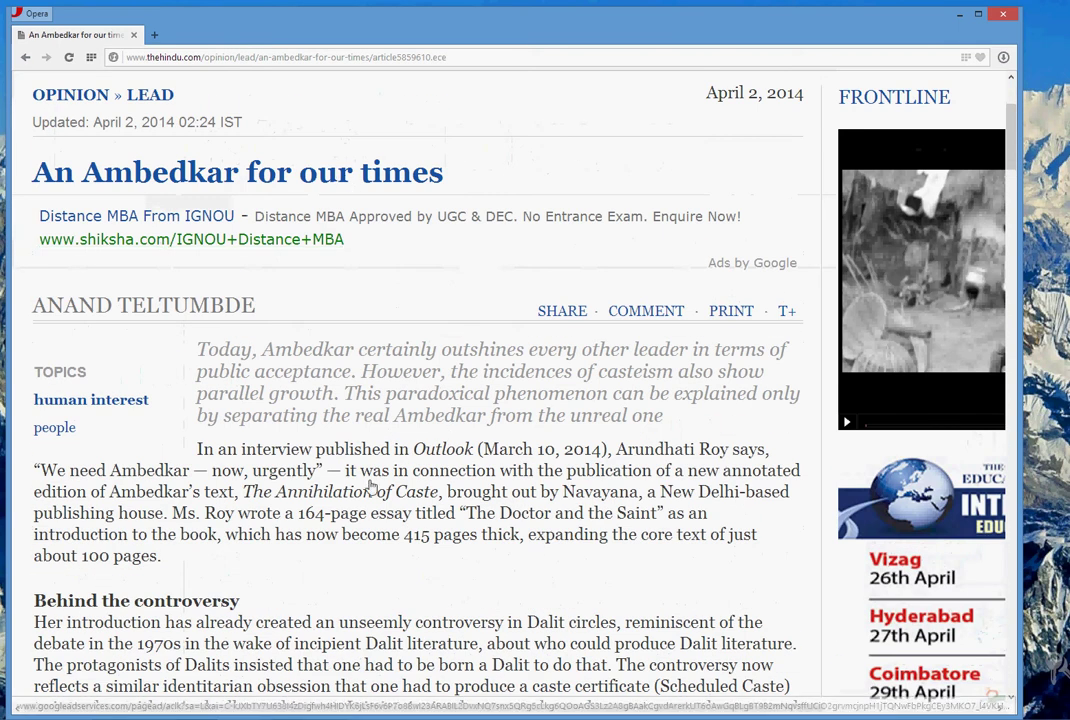
scroll(356, 470, "down", 13)
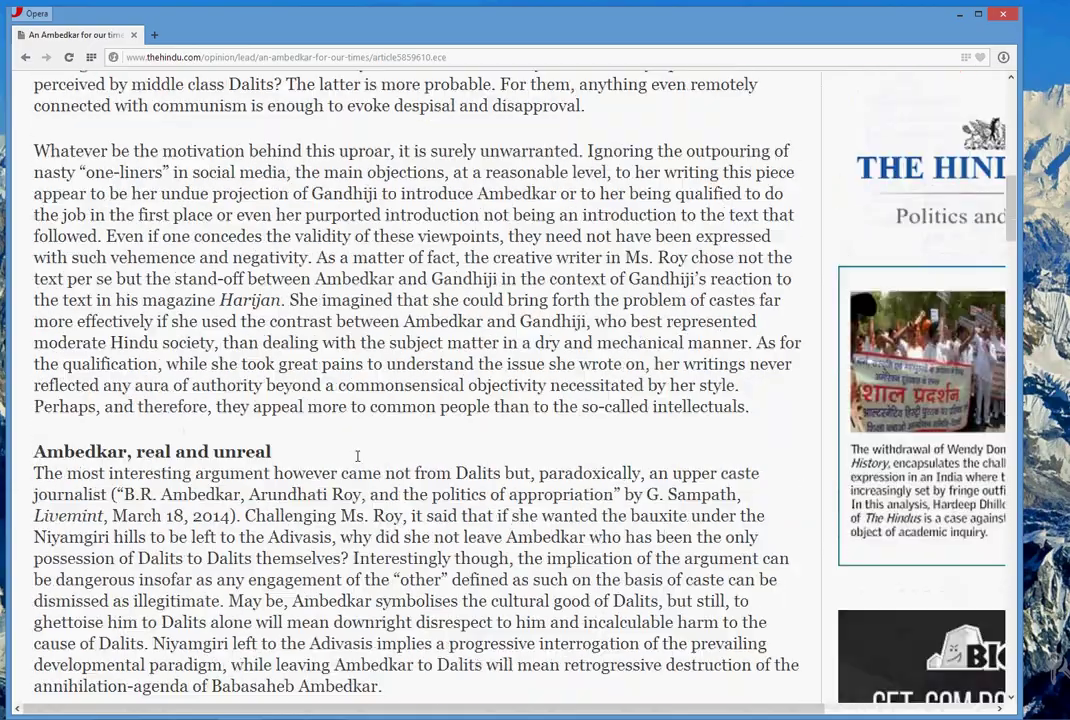
scroll(358, 455, "down", 15)
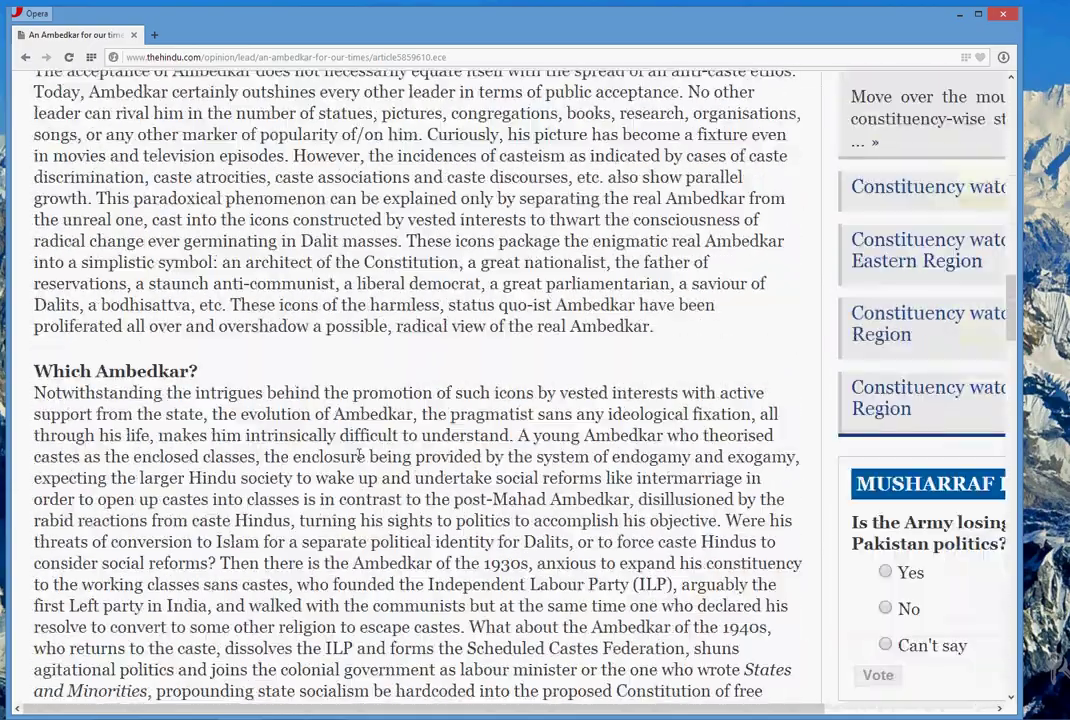
scroll(360, 458, "down", 2)
scroll(360, 458, "up", 3)
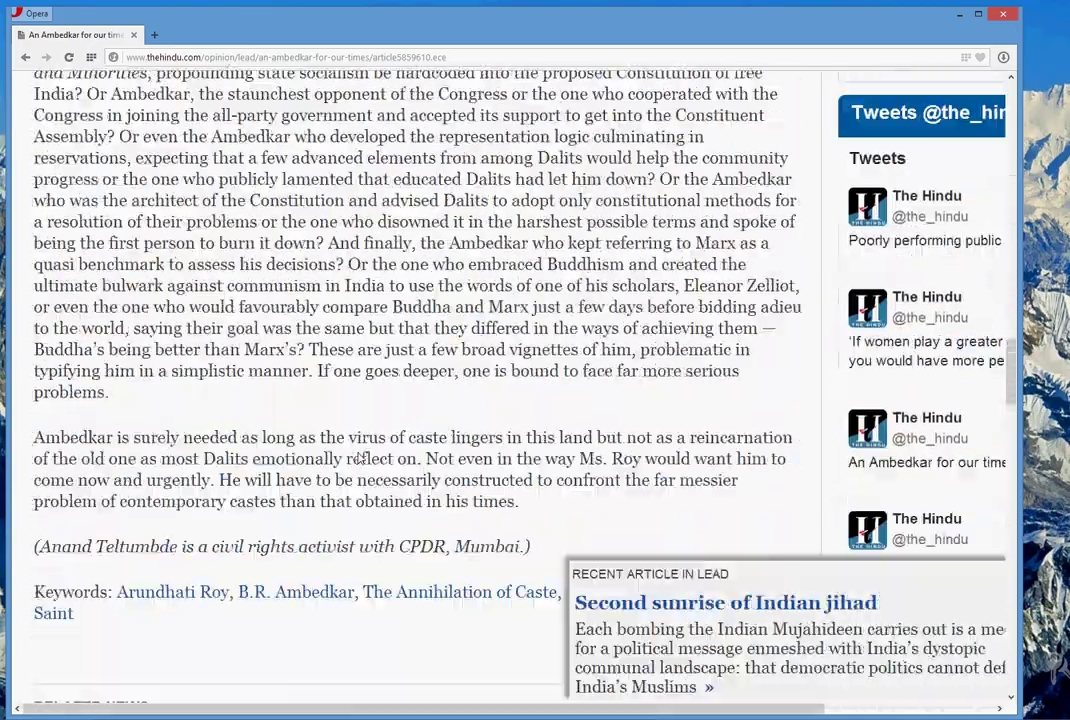
scroll(497, 516, "up", 12)
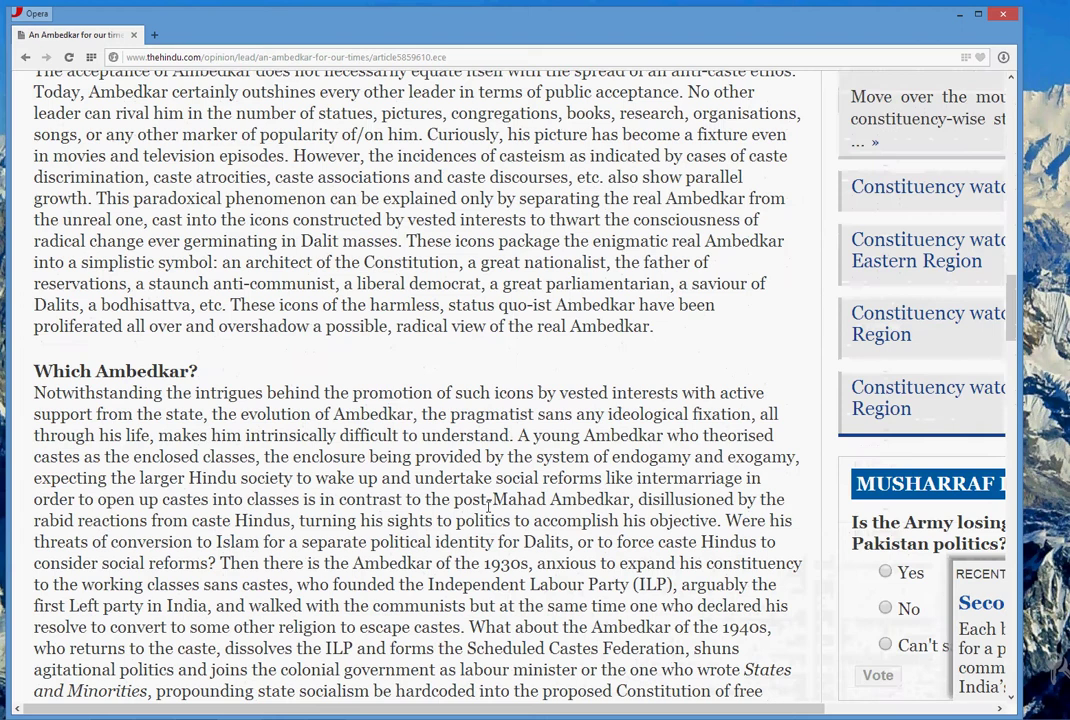
scroll(487, 506, "up", 12)
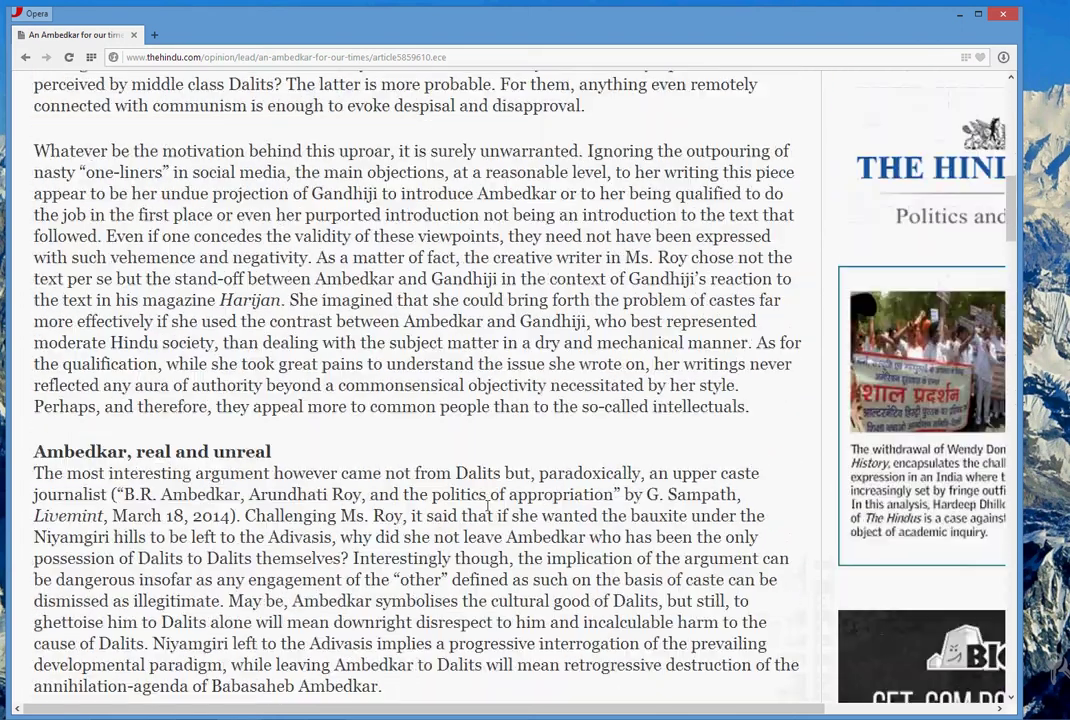
scroll(487, 507, "up", 3)
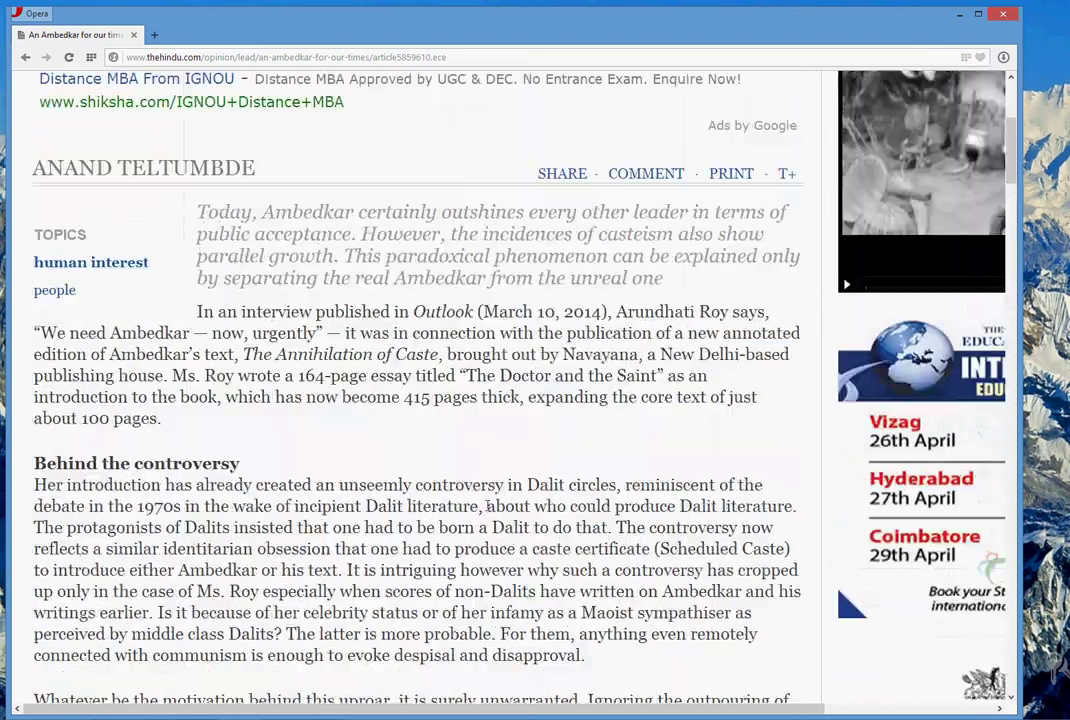
scroll(487, 507, "down", 6)
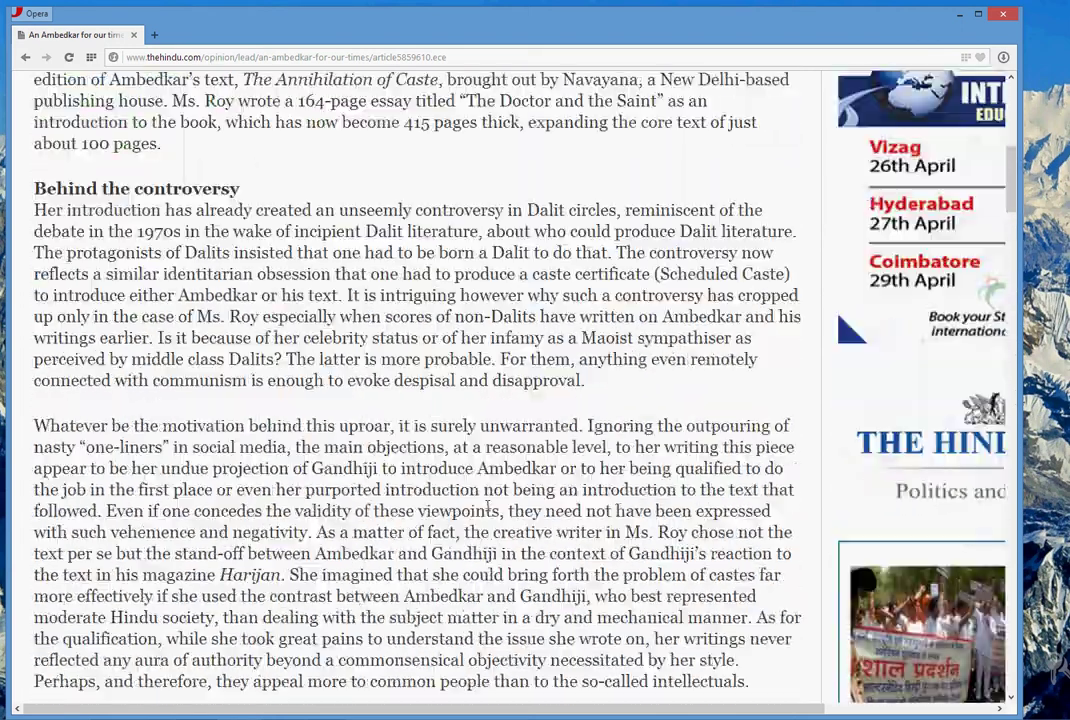
scroll(487, 507, "up", 6)
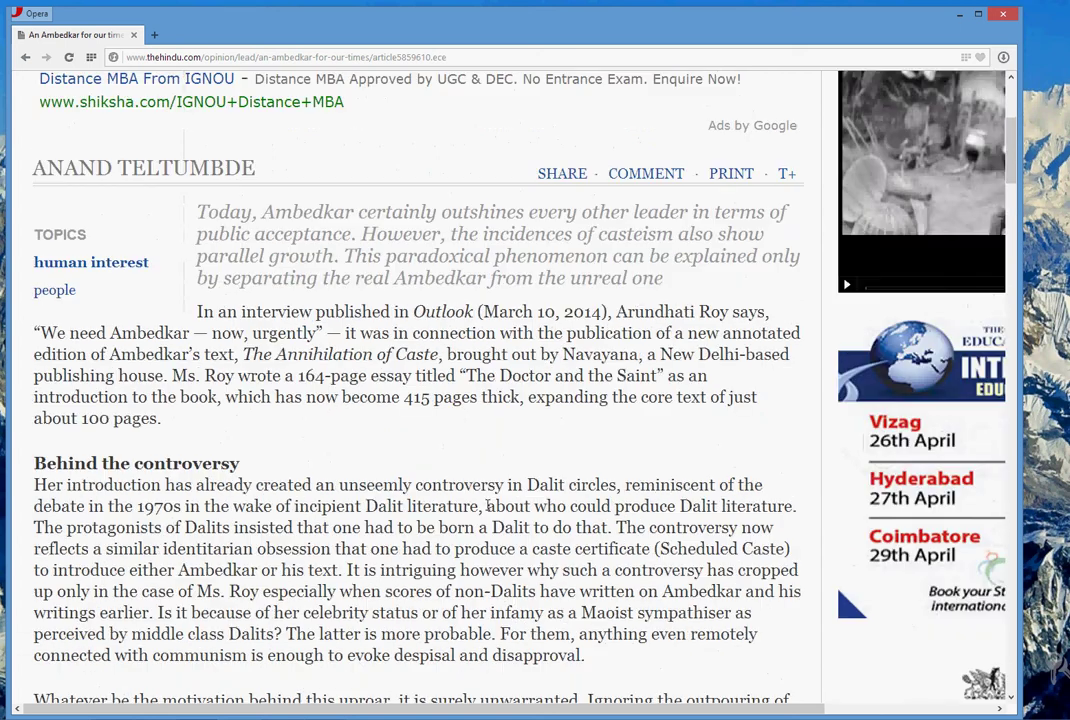
scroll(487, 507, "up", 6)
scroll(397, 534, "down", 4)
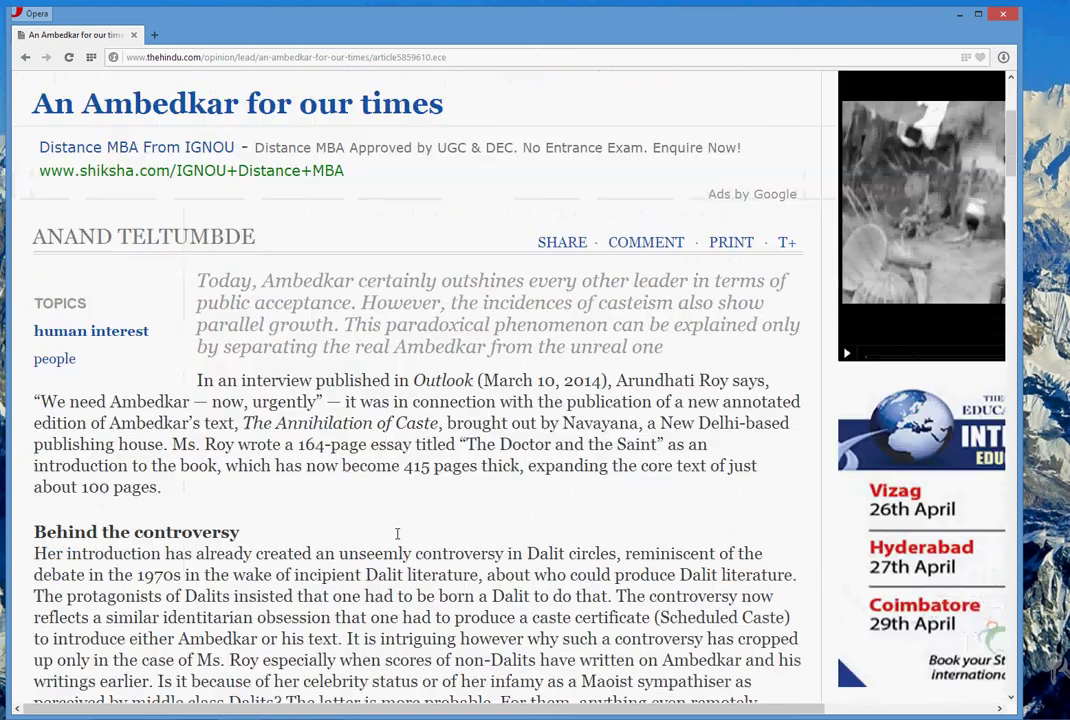
scroll(397, 534, "down", 4)
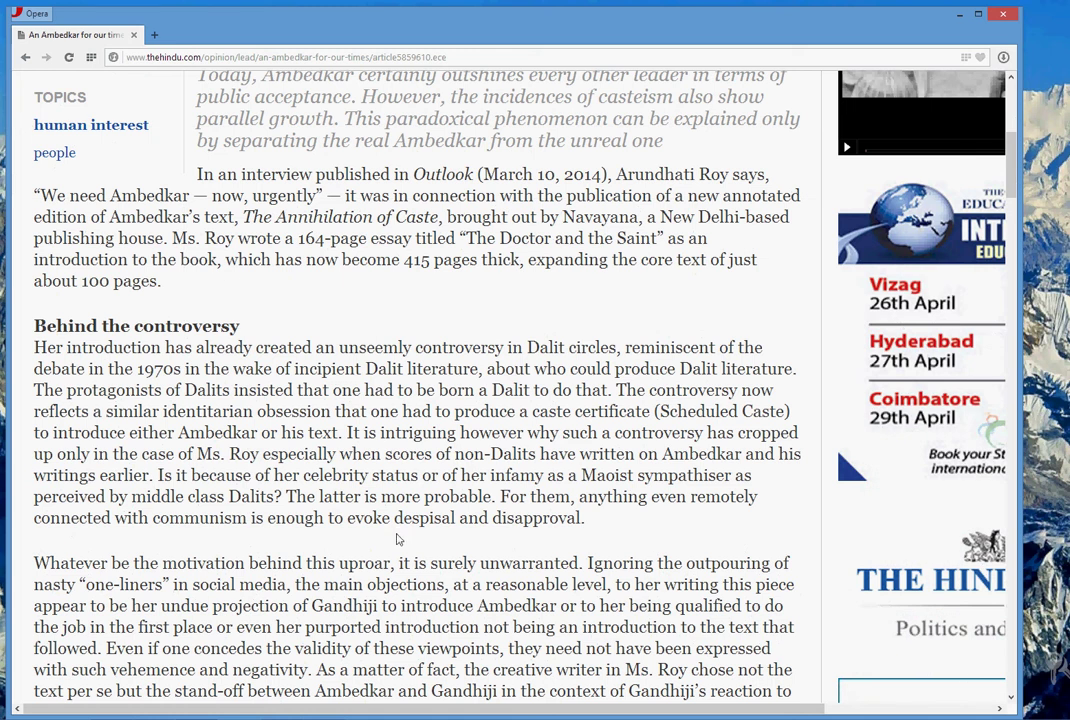
scroll(397, 534, "down", 1)
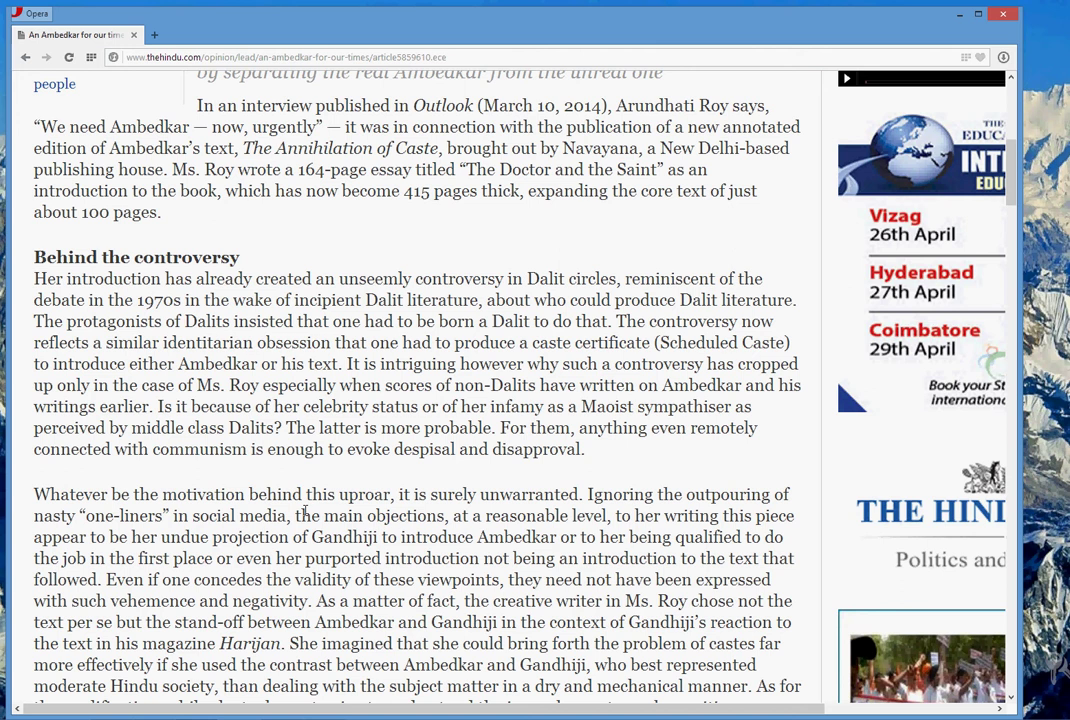
scroll(305, 512, "up", 3)
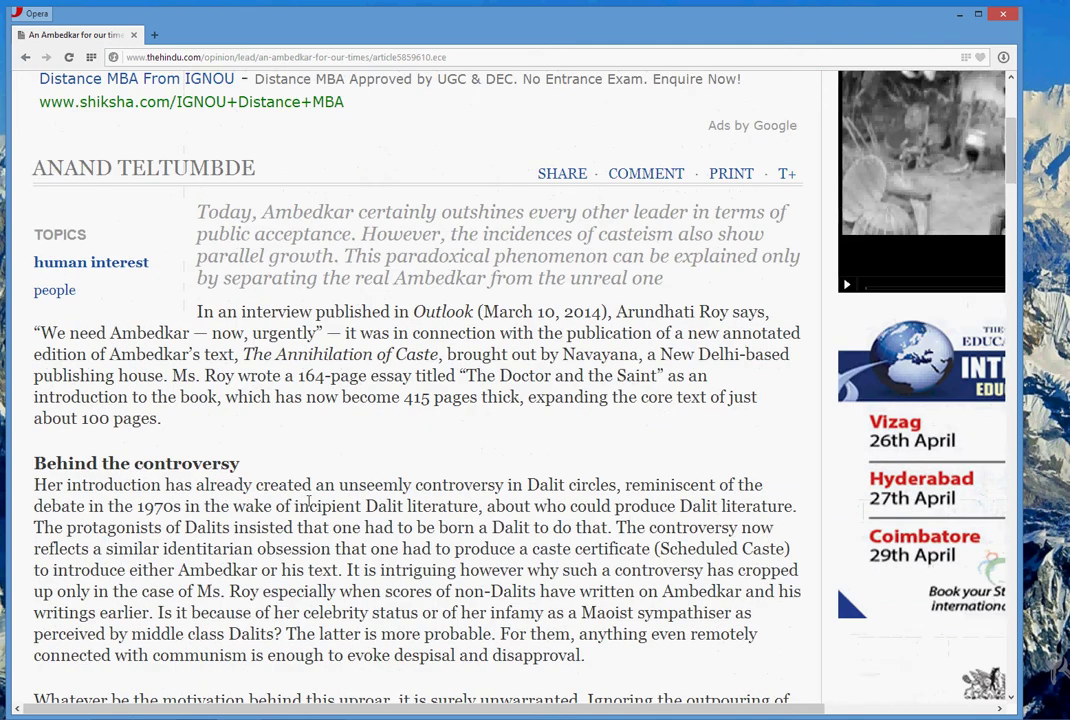
scroll(284, 406, "down", 2)
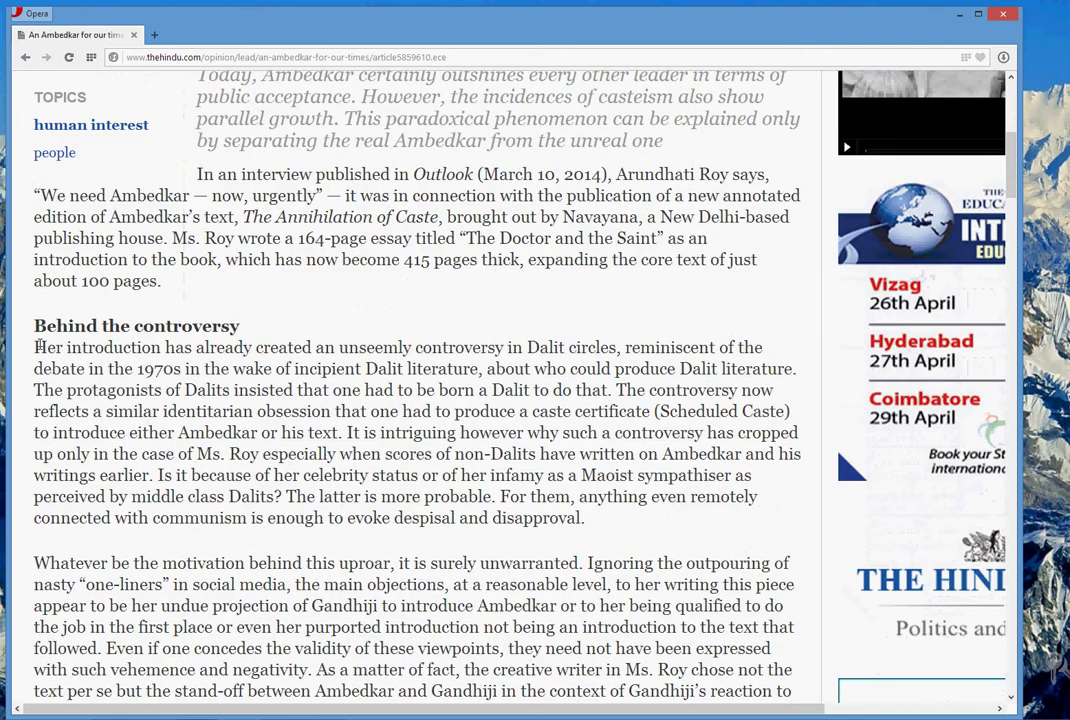
- Select the lines from "Her introduction" to "The controversy now", then switch to Chrome
left_click_drag(36, 346, 773, 390)
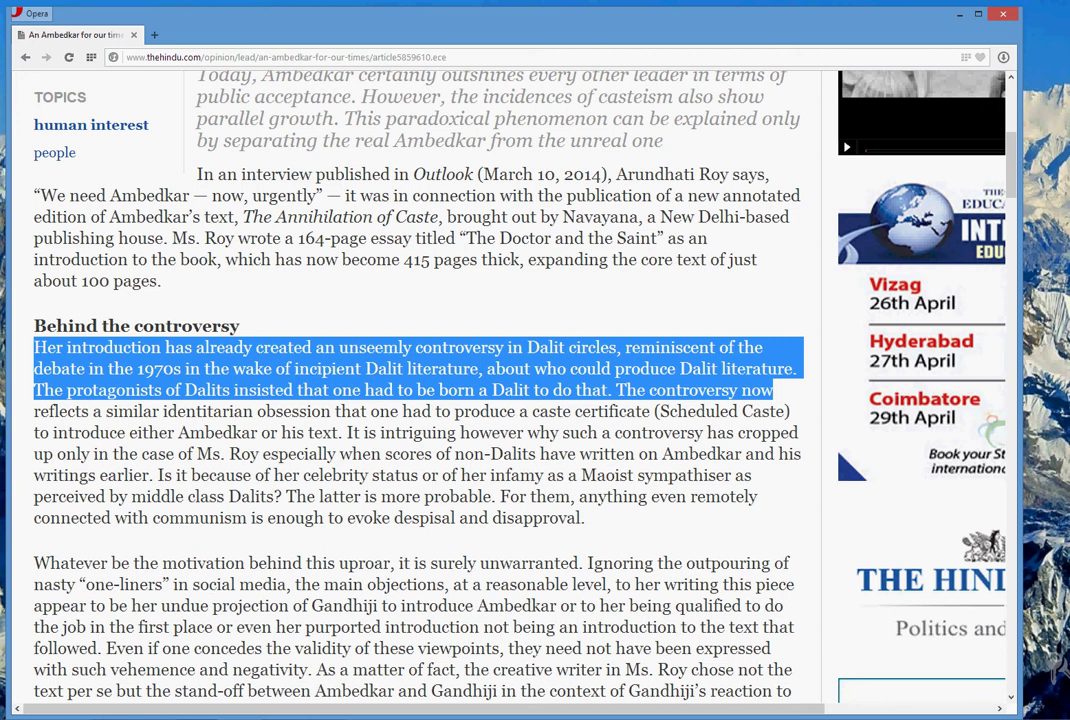
mouse_move(113, 710)
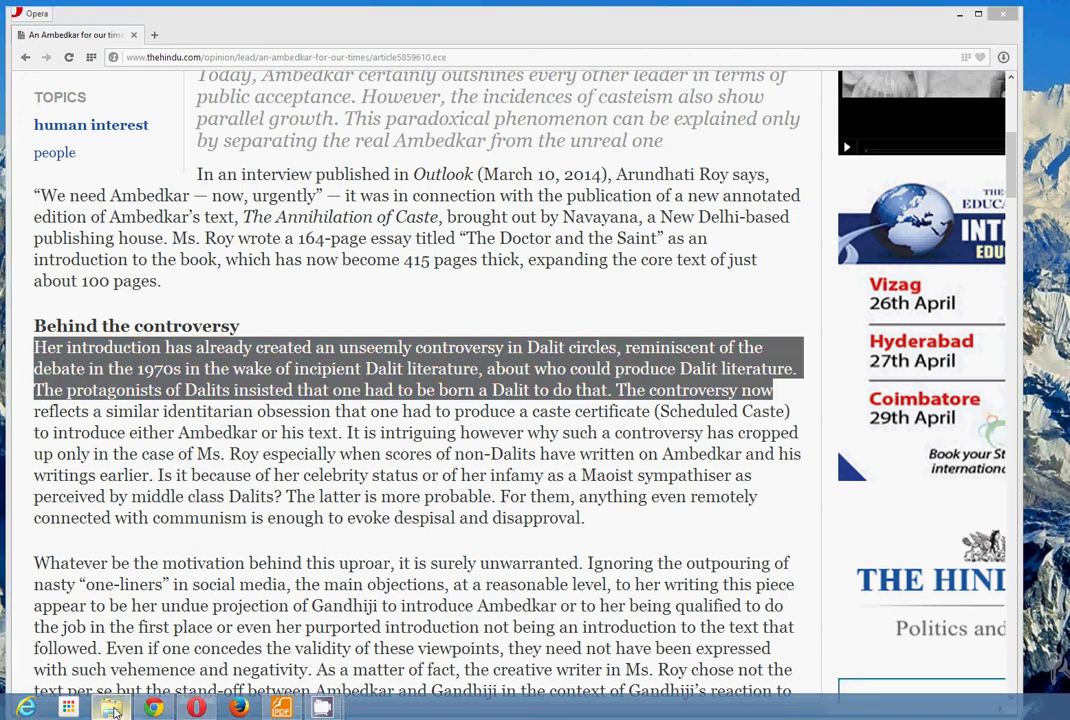
left_click(113, 710)
left_click(113, 710)
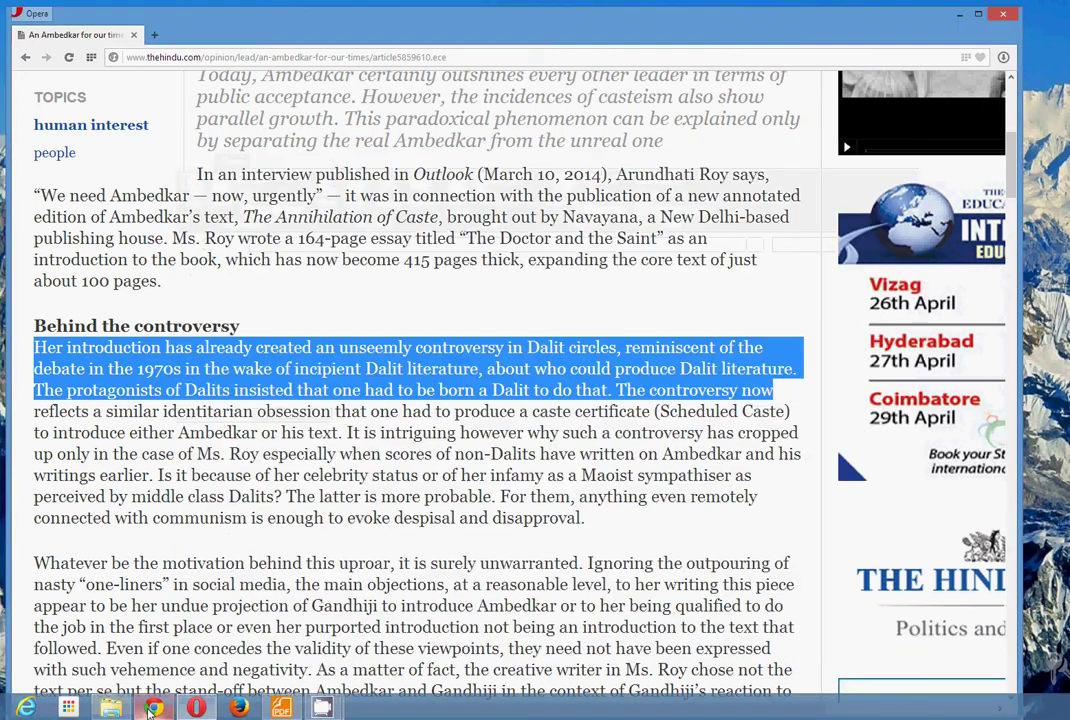
left_click(153, 707)
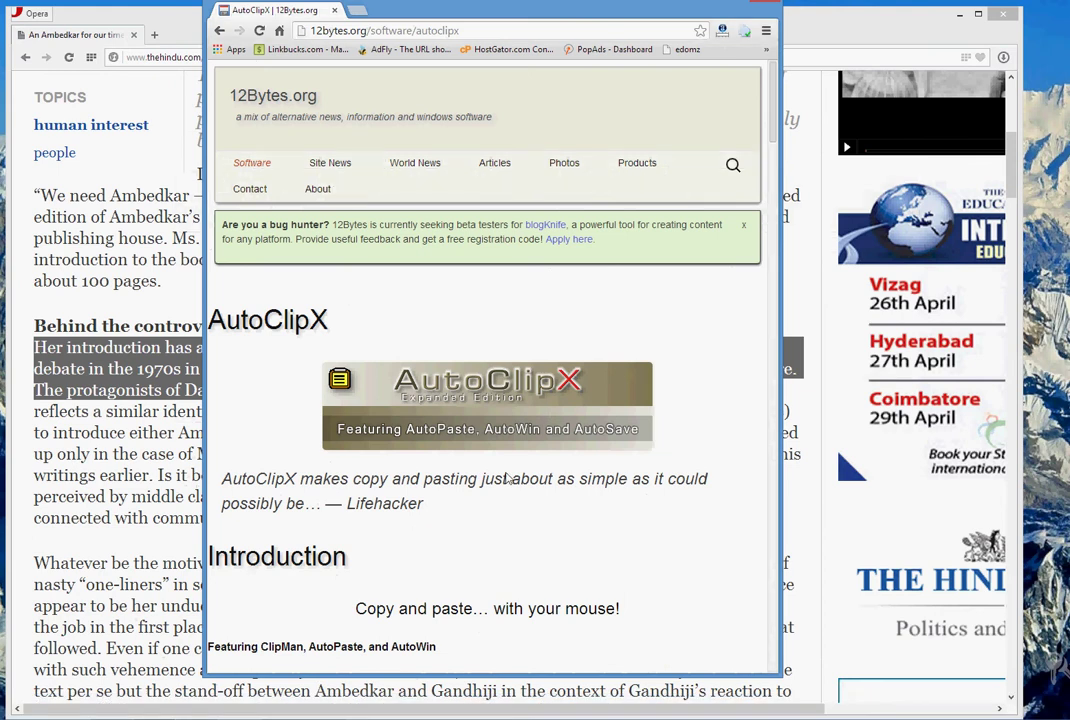
- Browse the 12bytes.org AutoClipX page, highlighting the portable version's file size, then bring up File Explorer
scroll(523, 470, "down", 8)
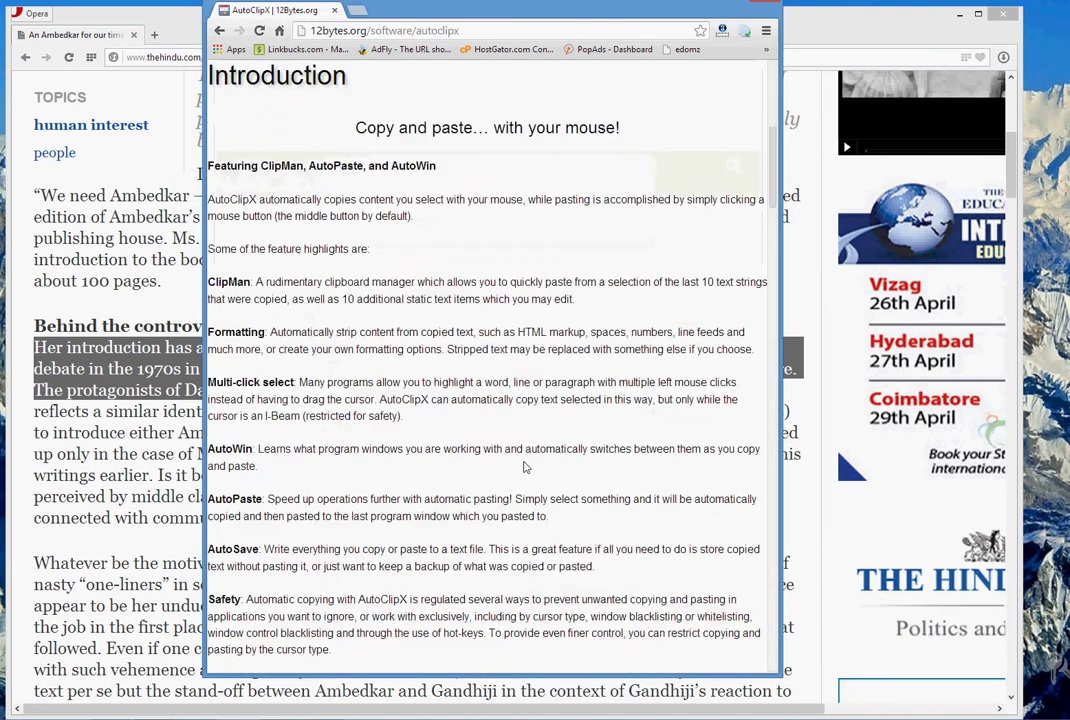
scroll(646, 371, "down", 20)
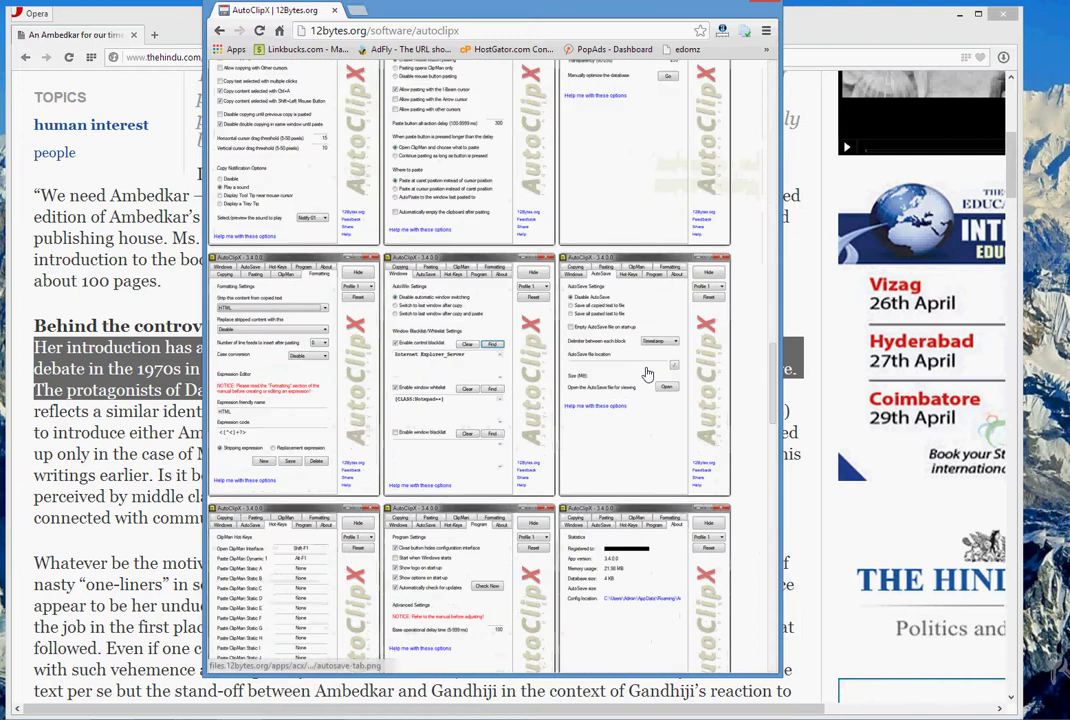
scroll(646, 371, "down", 6)
scroll(645, 370, "up", 3)
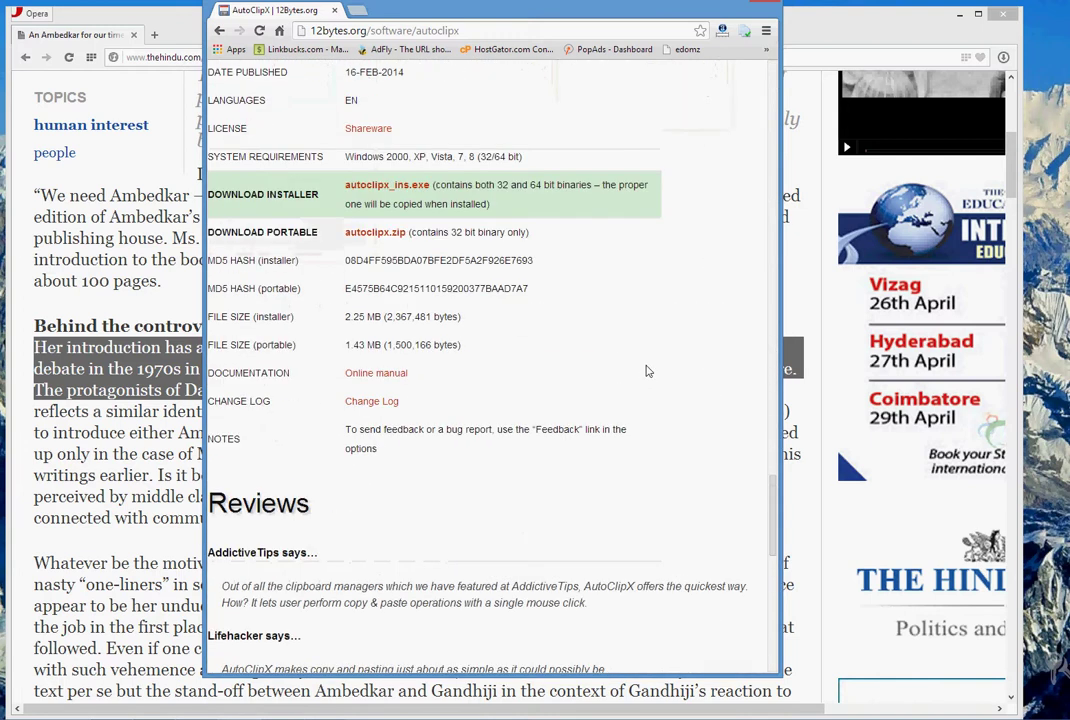
scroll(617, 360, "up", 1)
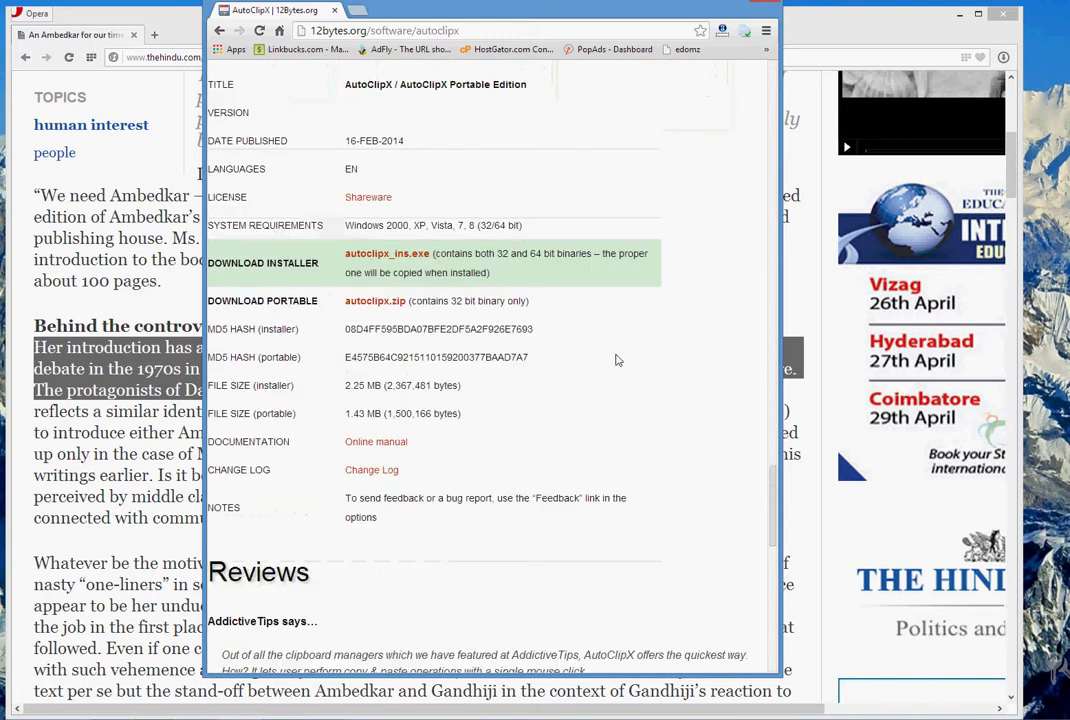
double_click(355, 413)
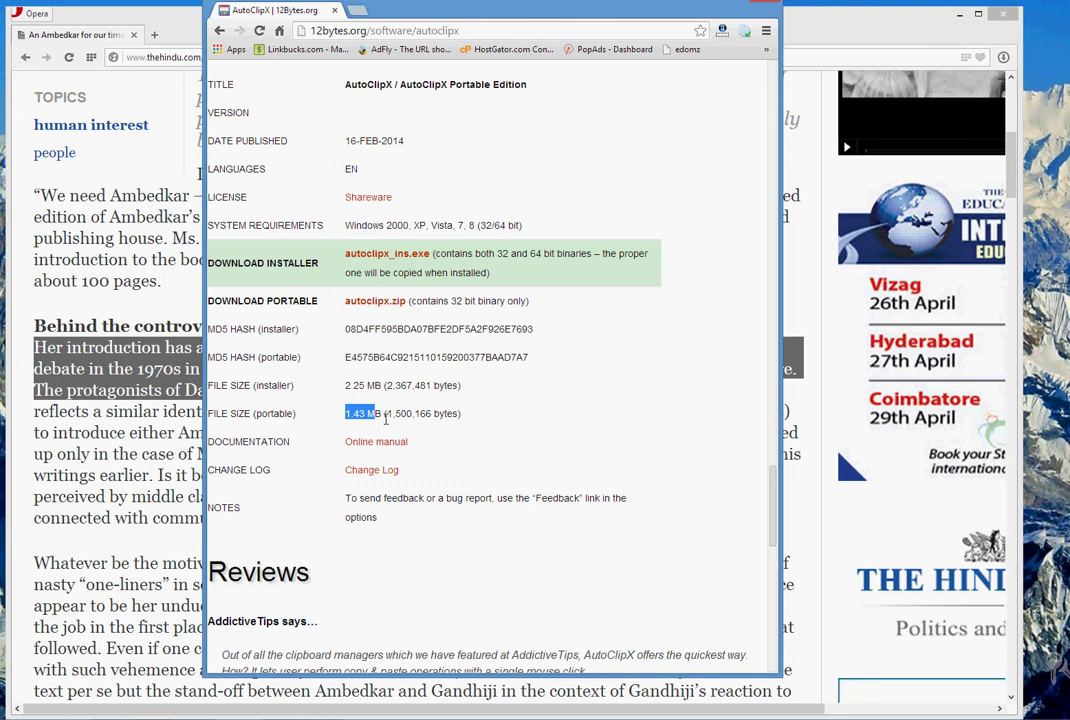
scroll(466, 469, "up", 3)
scroll(466, 469, "up", 10)
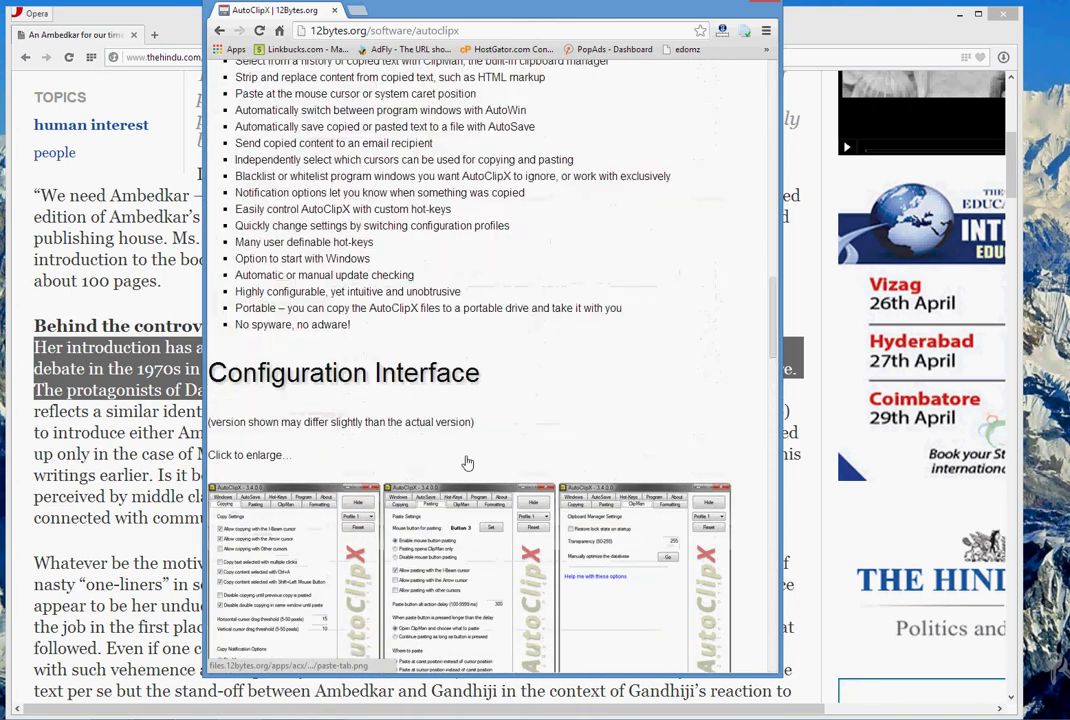
scroll(466, 455, "up", 6)
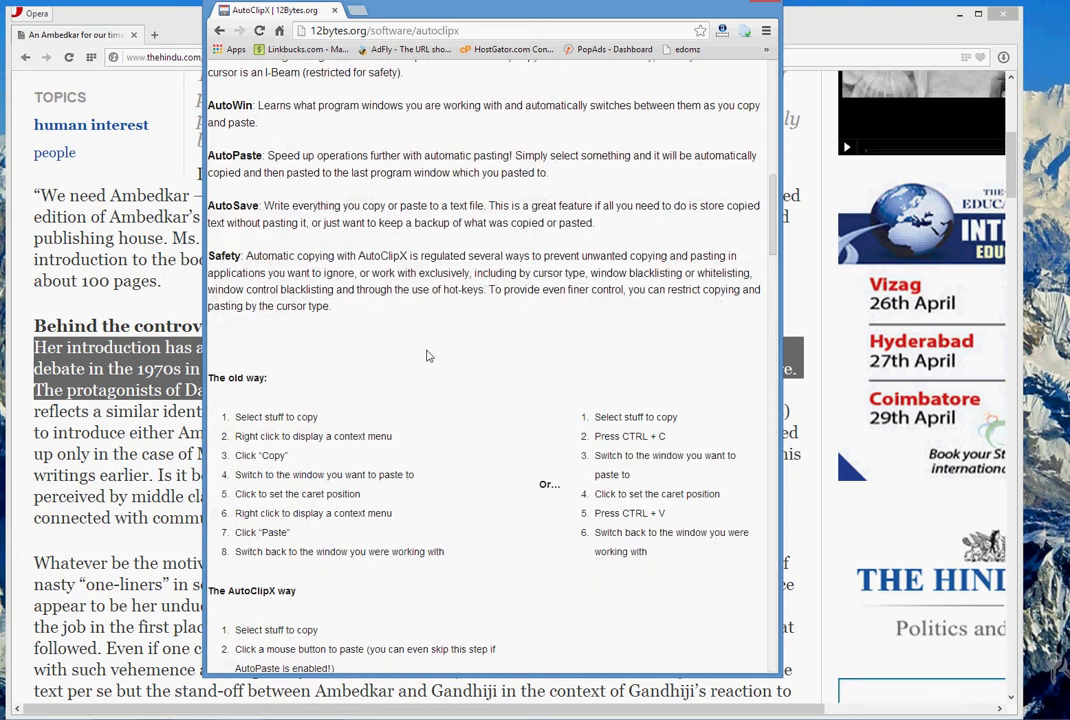
left_click(110, 712)
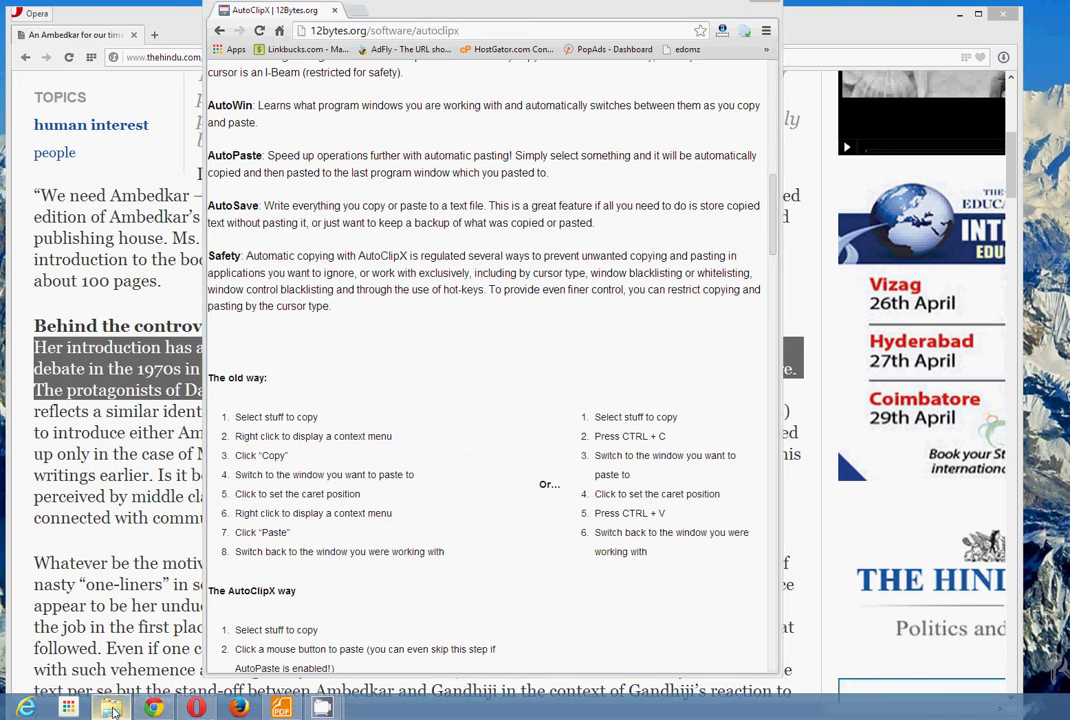
- Go to C:\Notemaker\autoclipx and launch the autoclipx program
left_click(368, 316)
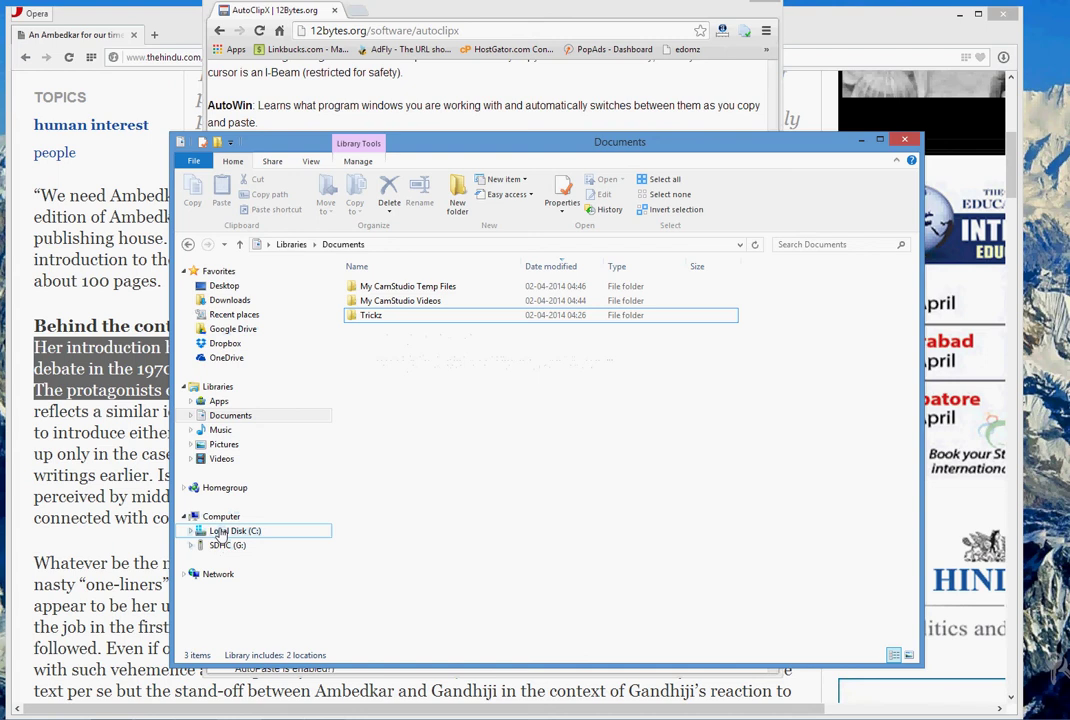
left_click(222, 533)
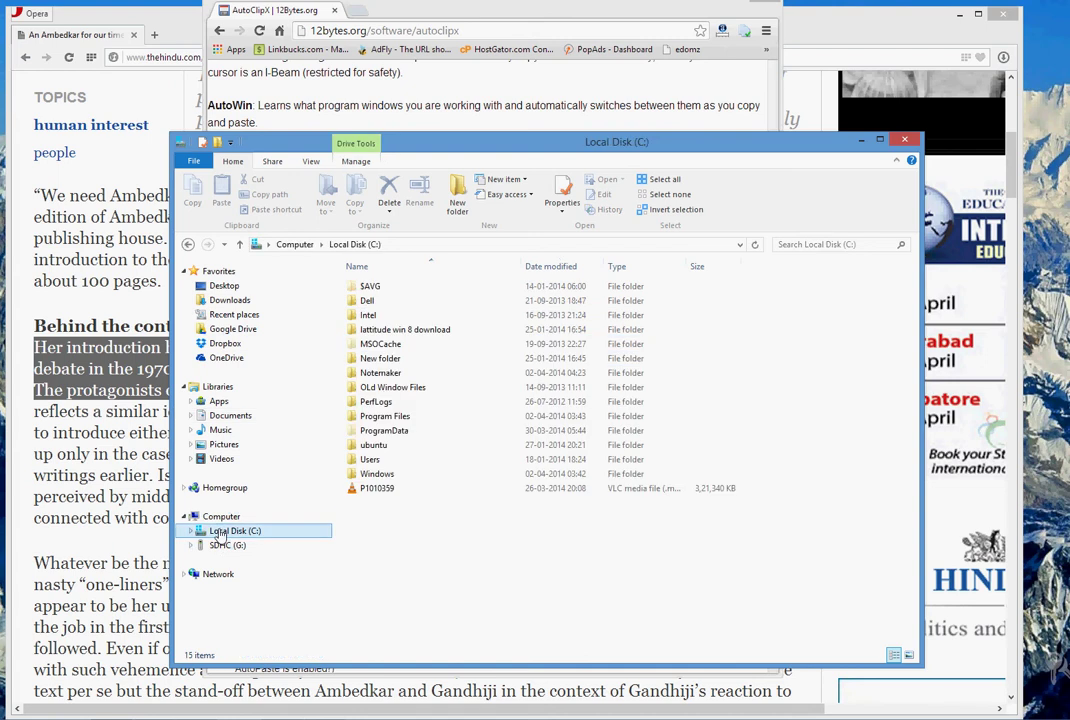
double_click(376, 375)
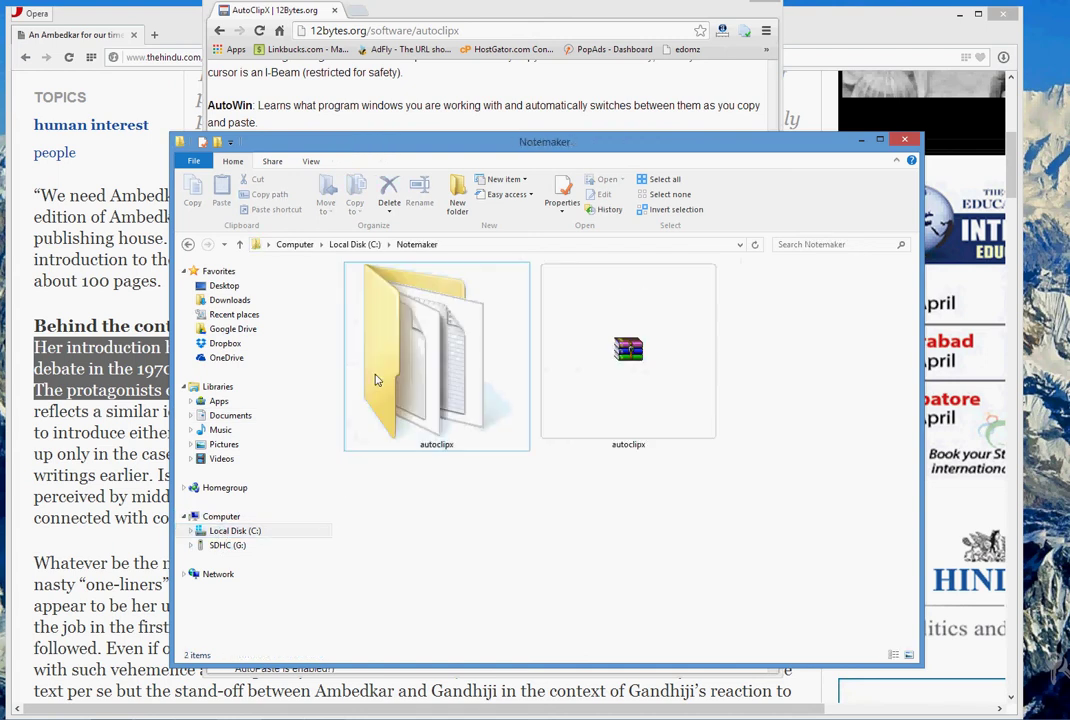
left_click(663, 372)
double_click(478, 389)
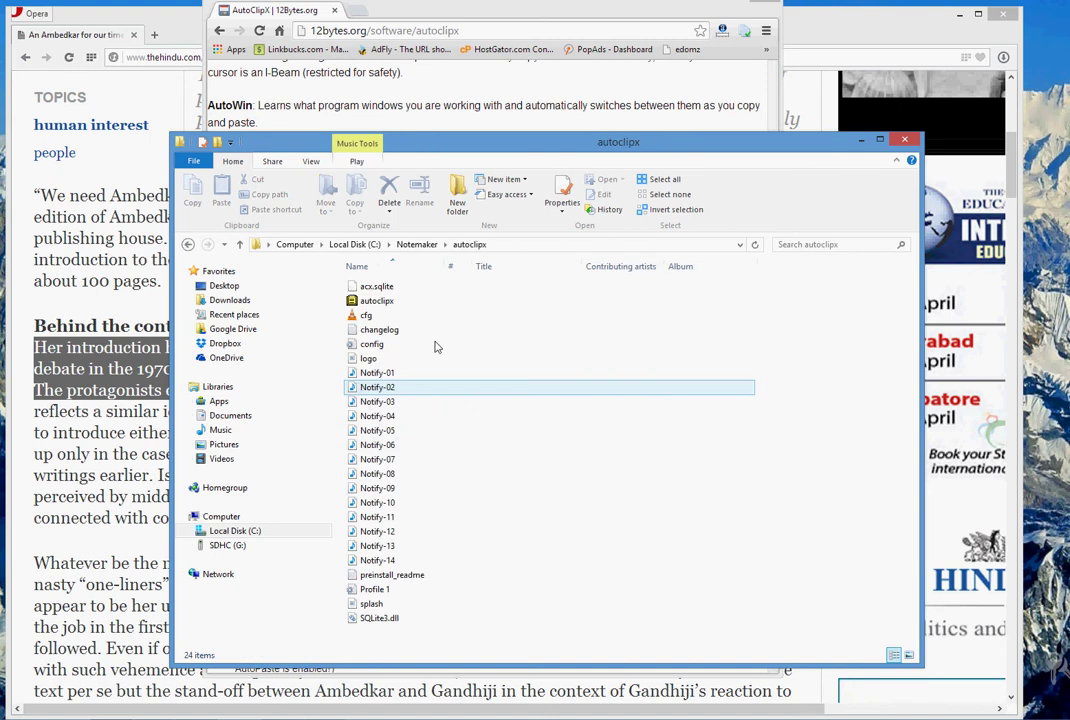
left_click(373, 304)
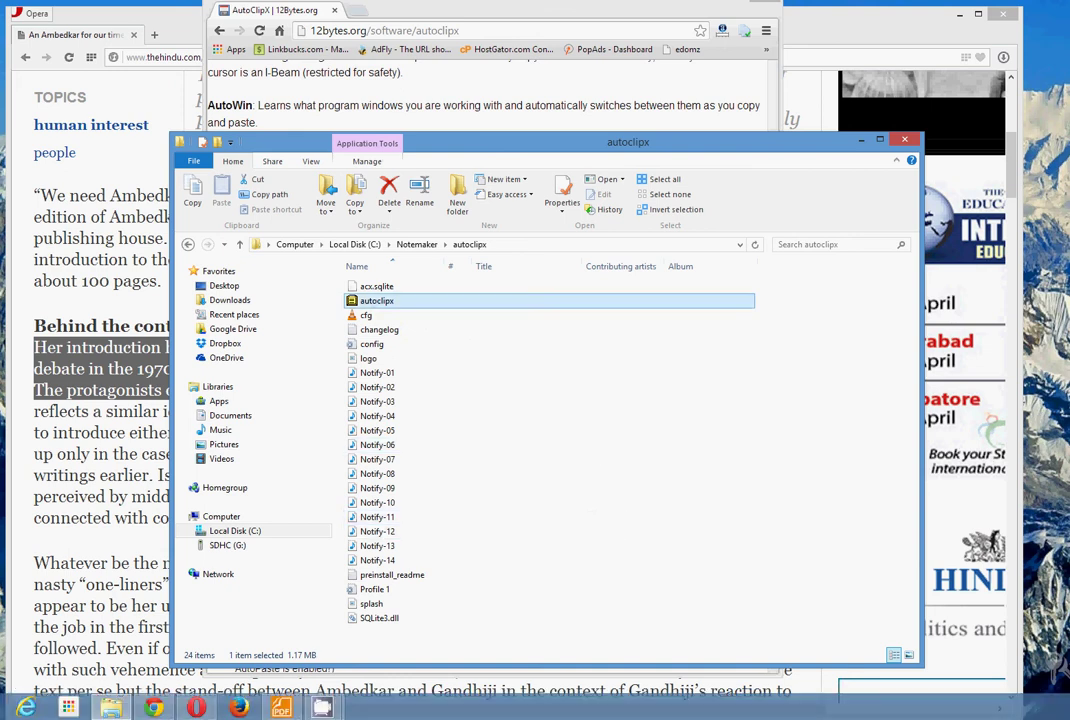
left_click(322, 707)
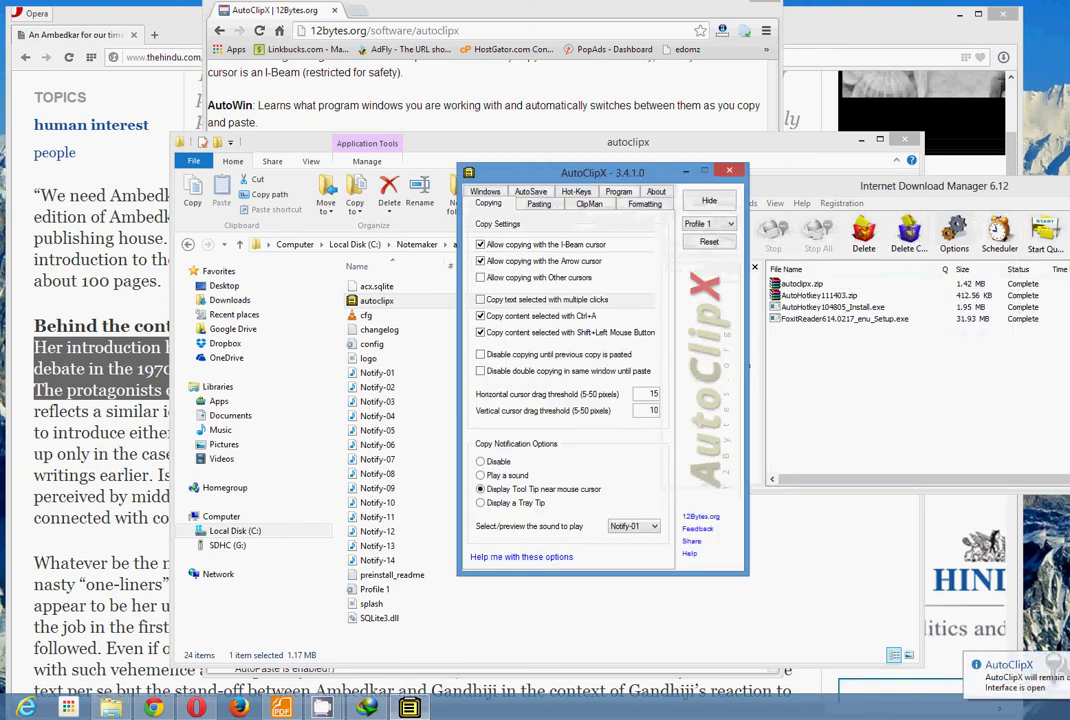
- Move the AutoClipX window left and choose 'Display Tool Tip near mouse cursor' for copy notifications
left_click_drag(528, 176, 314, 172)
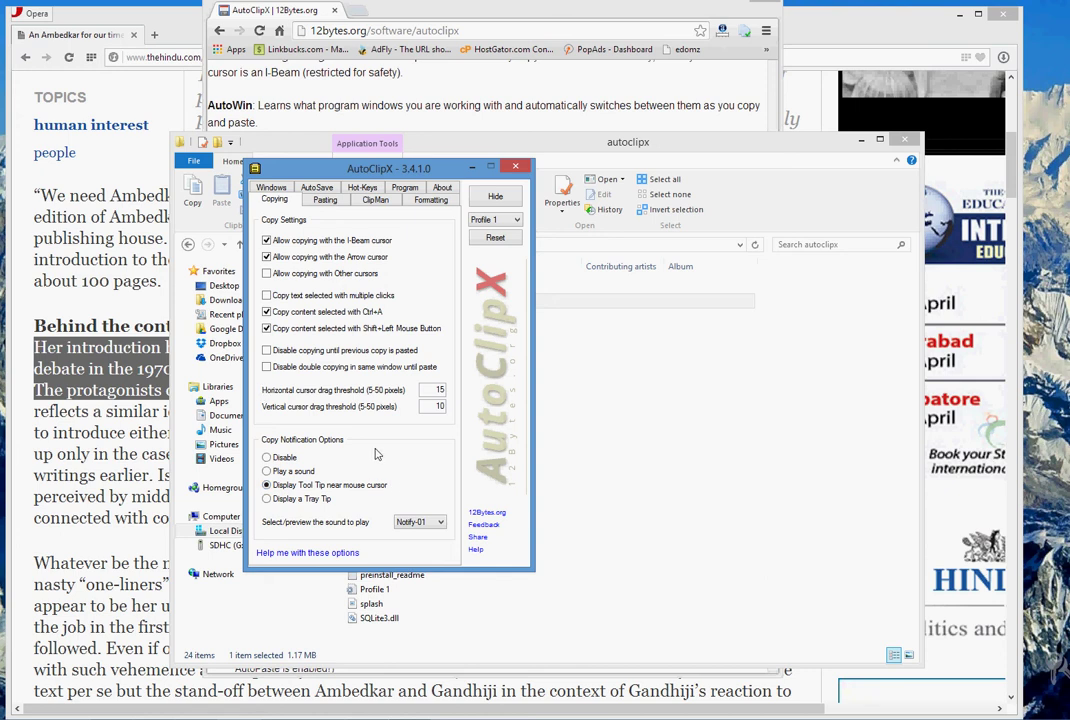
left_click(266, 484)
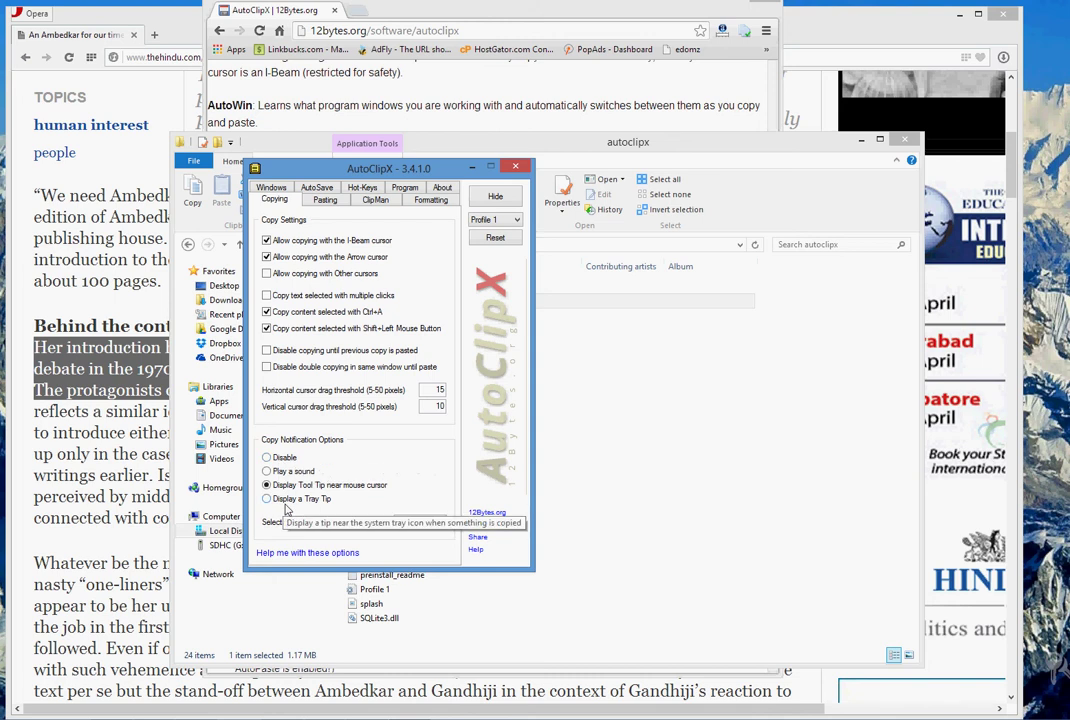
- Set AutoSave to store all copied text in hindu.txt in the Documents folder
left_click(317, 189)
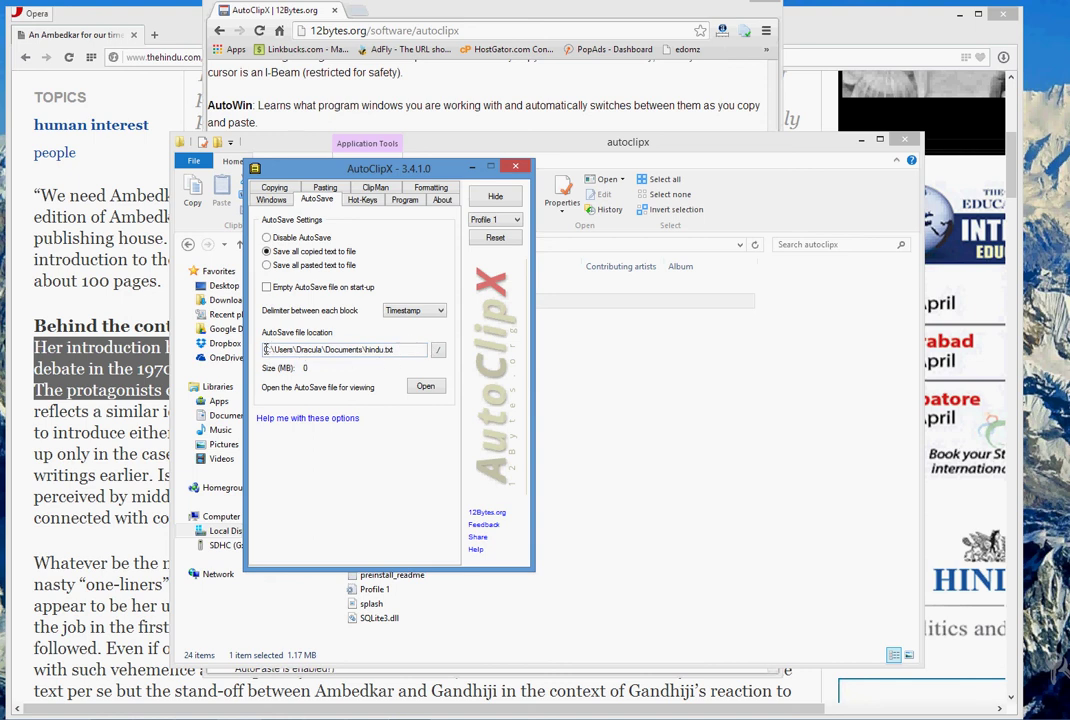
left_click(437, 350)
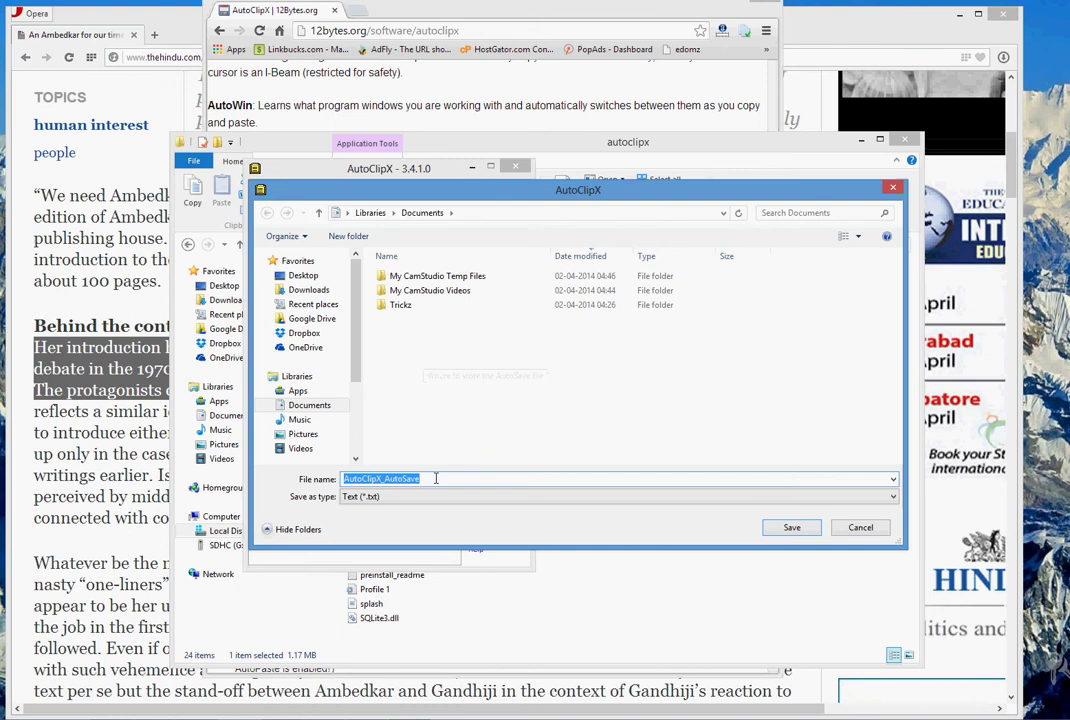
type("hindu")
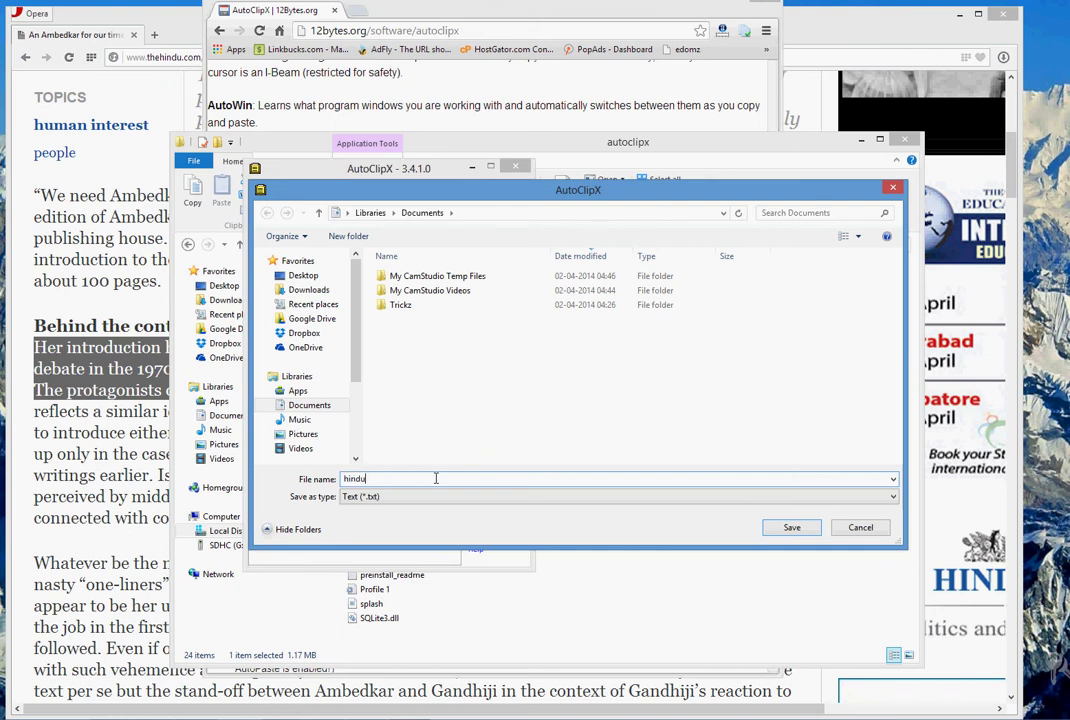
type(".txt")
left_click(792, 528)
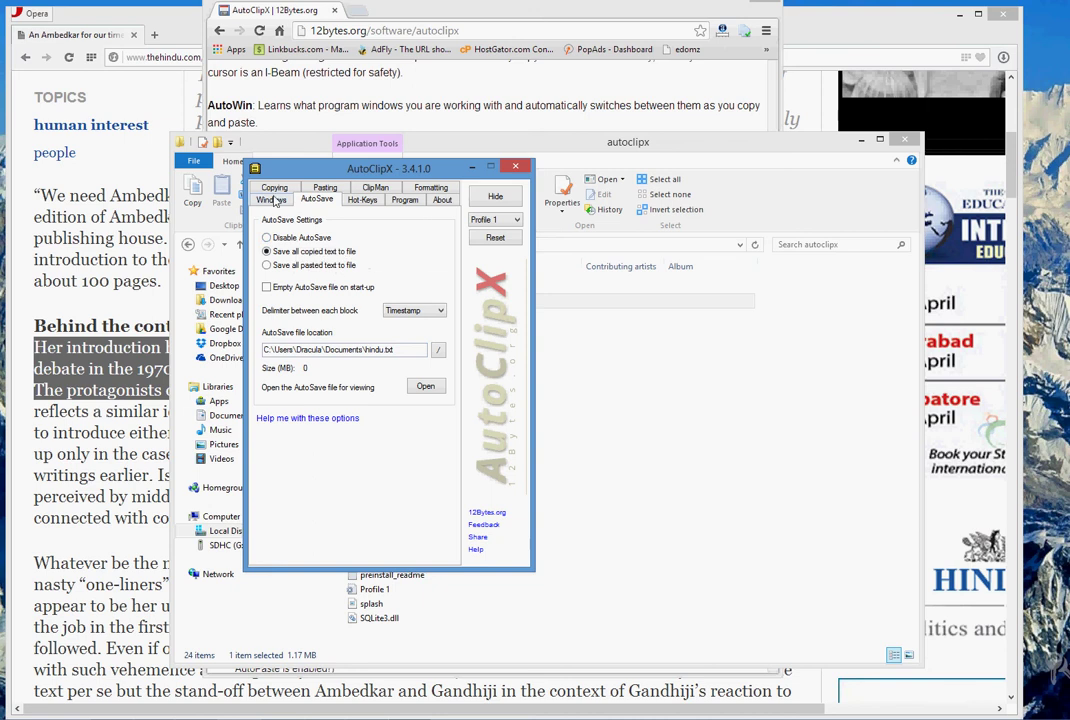
left_click(473, 170)
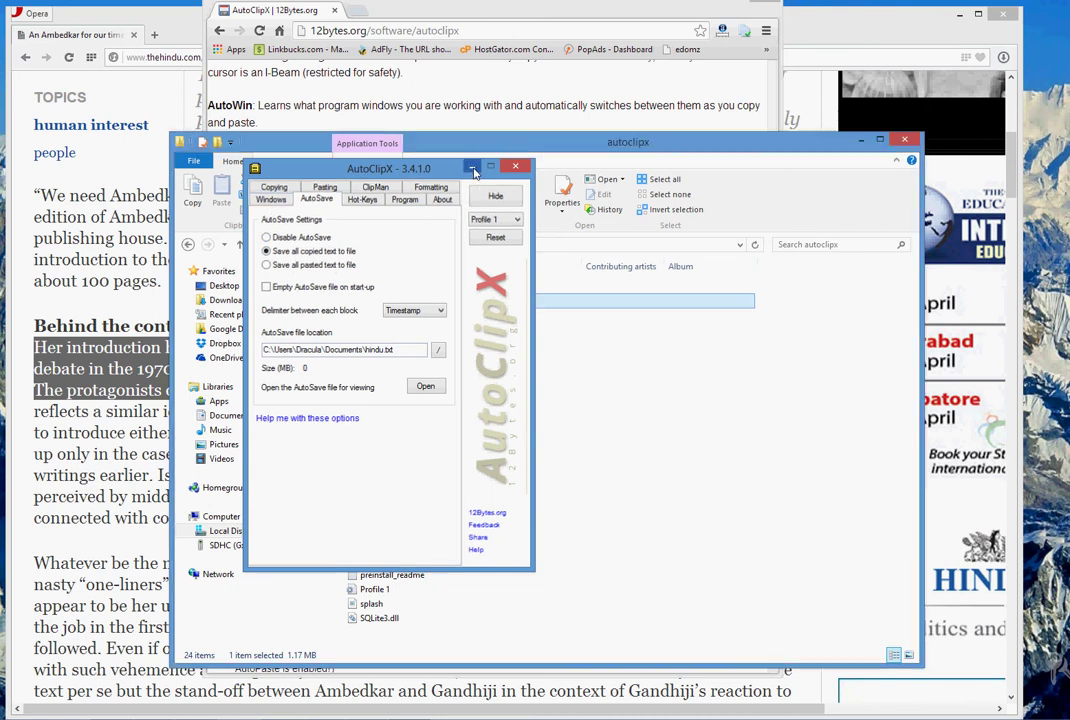
- Bring The Hindu article forward and select the "Ambedkar, real and unreal" section
left_click(862, 141)
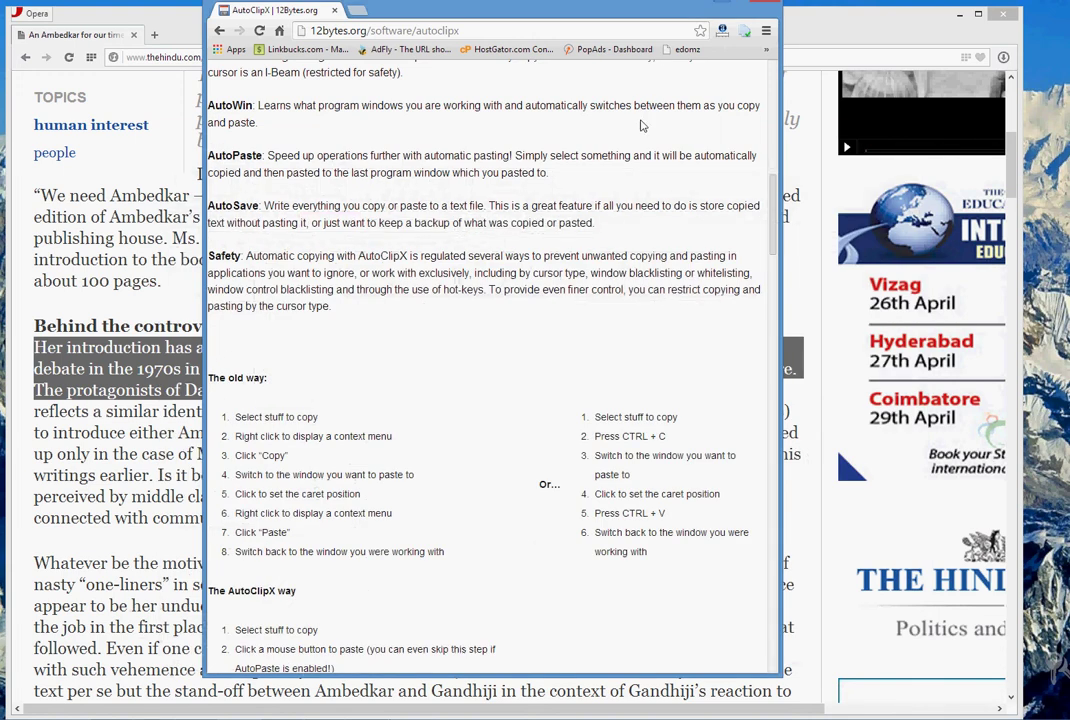
left_click(110, 315)
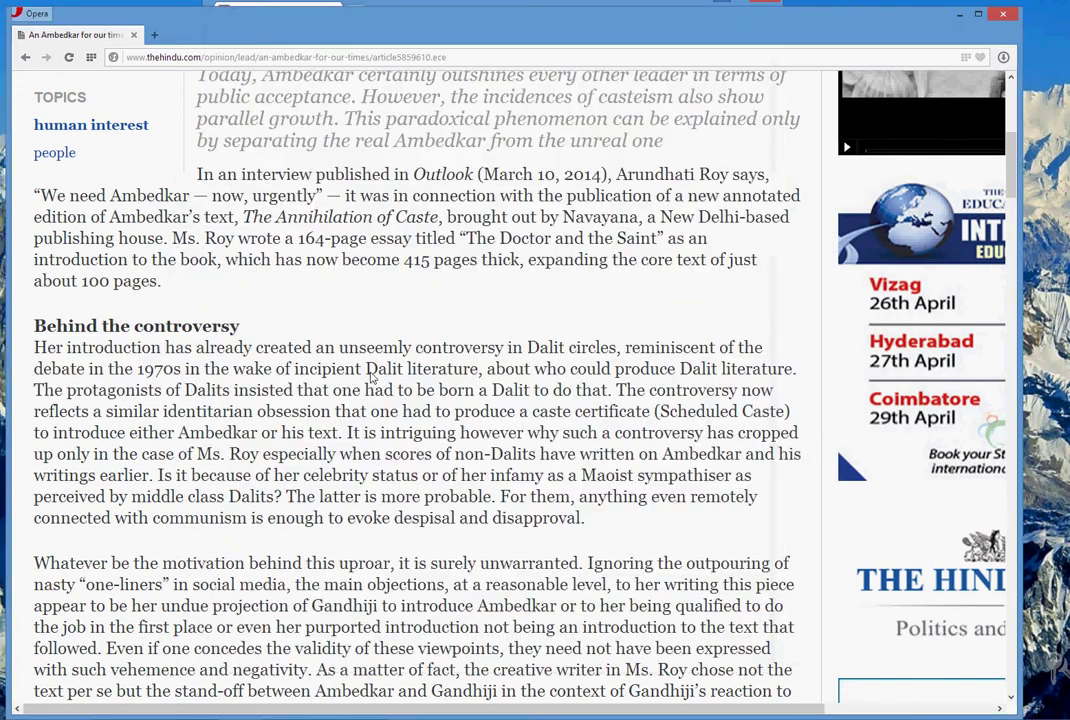
scroll(311, 325, "up", 3)
scroll(372, 403, "down", 1)
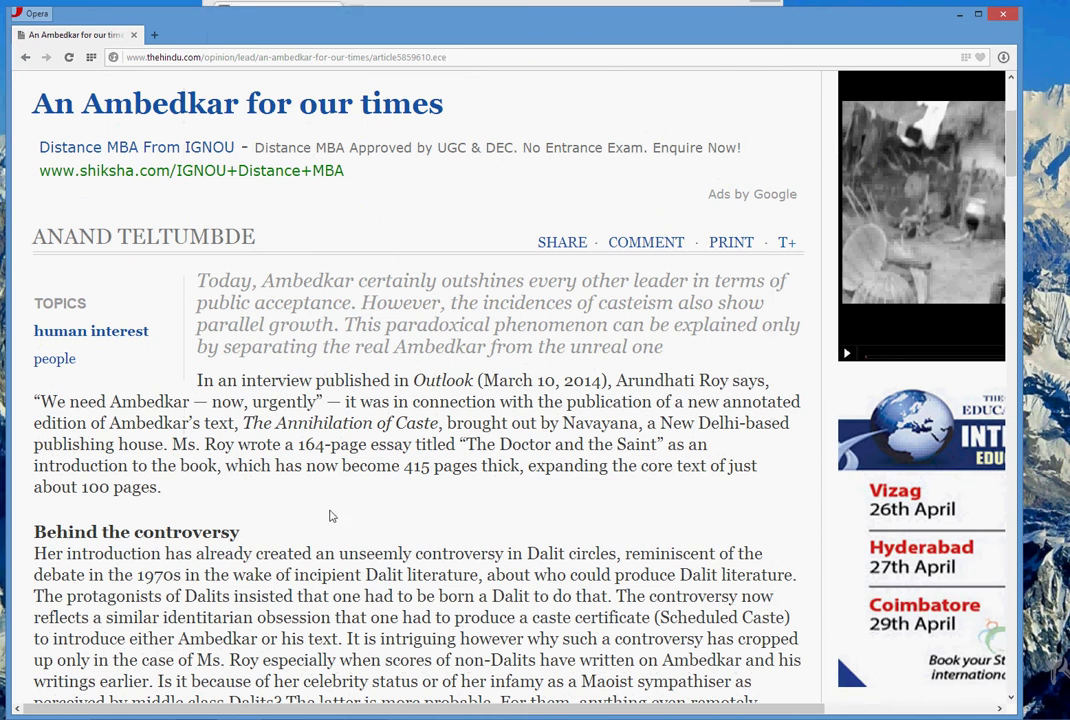
scroll(577, 481, "down", 3)
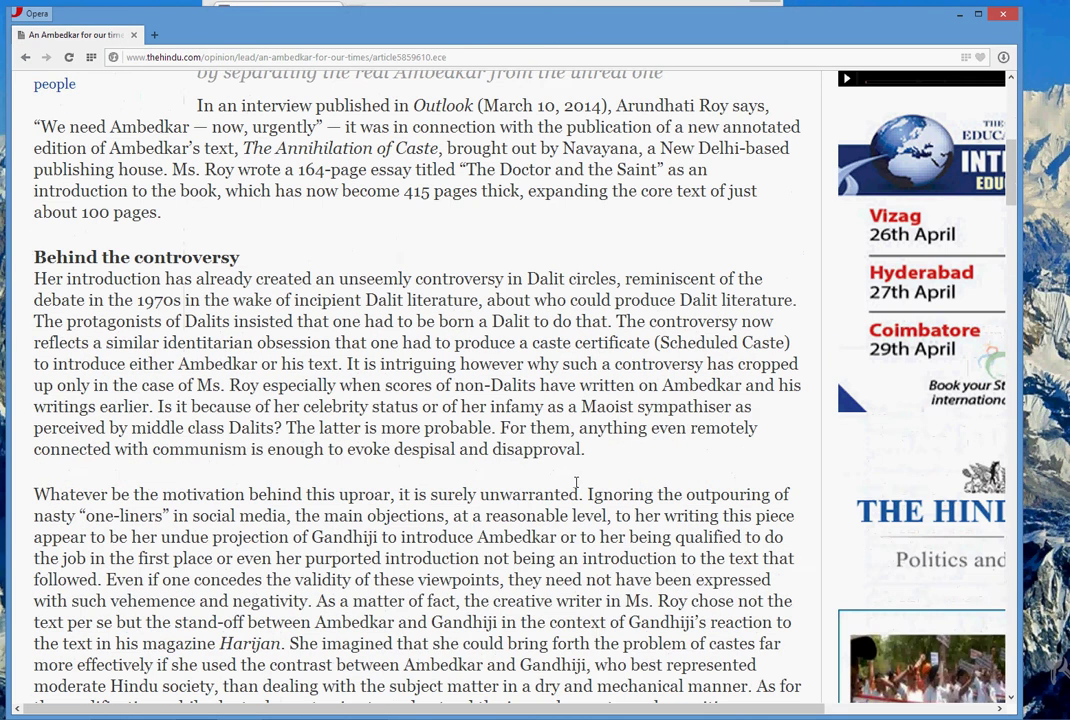
scroll(576, 484, "down", 3)
scroll(576, 481, "down", 5)
scroll(576, 481, "up", 3)
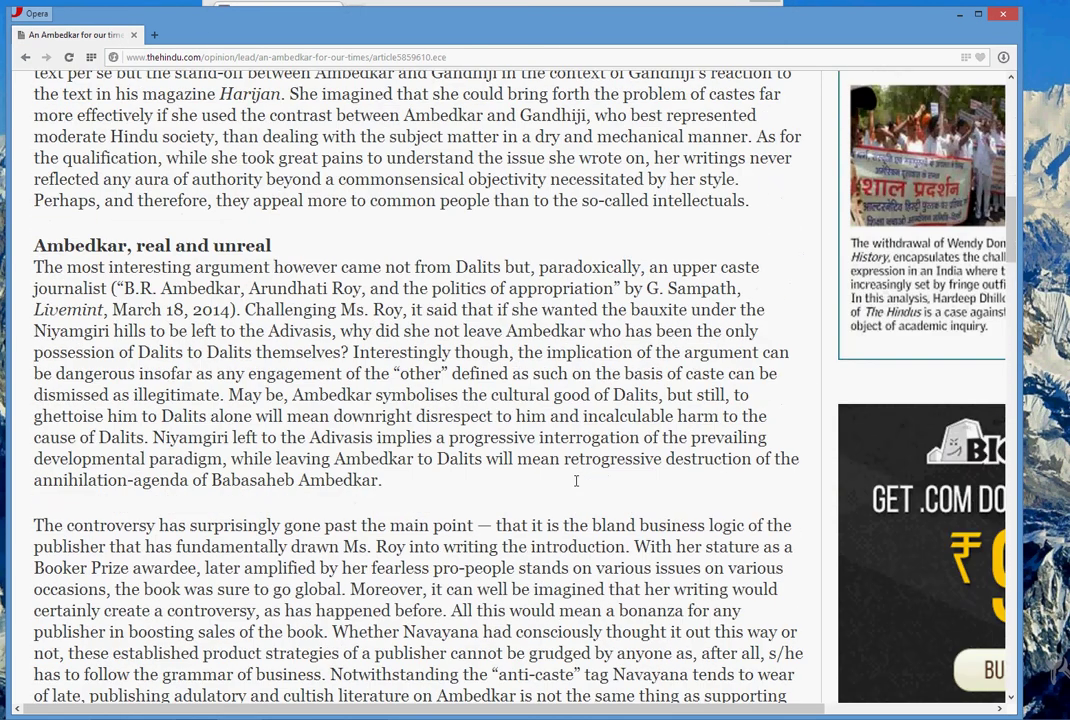
left_click_drag(32, 238, 385, 481)
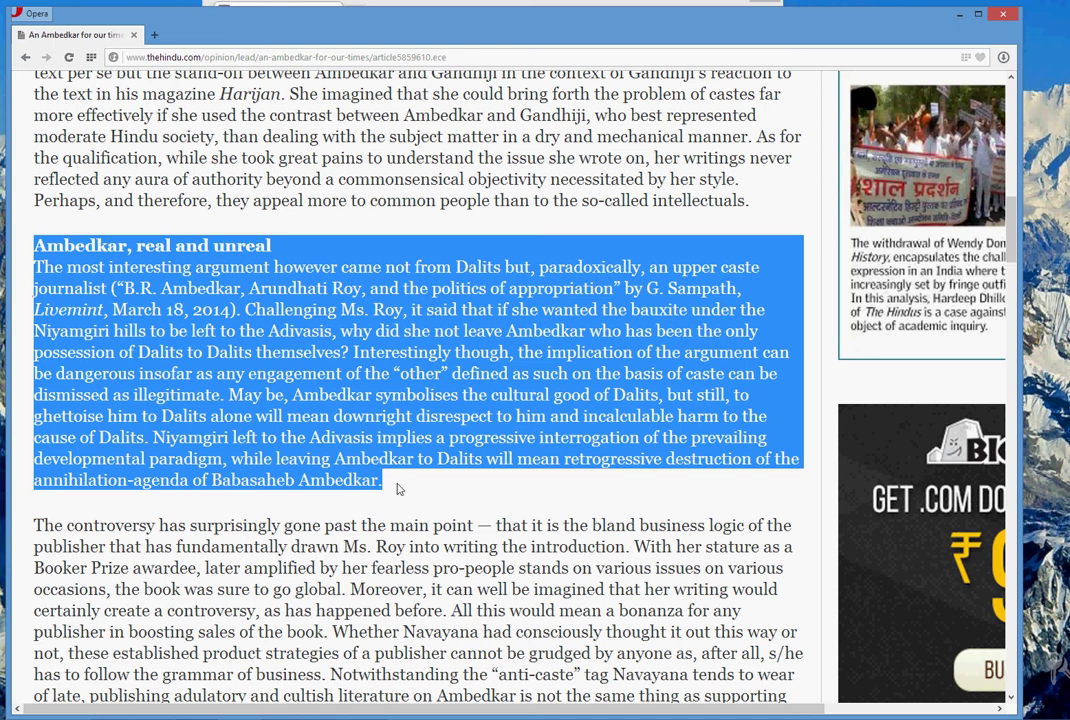
- Select the paragraph beginning "The controversy has surprisingly gone past the main point"
scroll(397, 489, "down", 1)
scroll(390, 490, "down", 2)
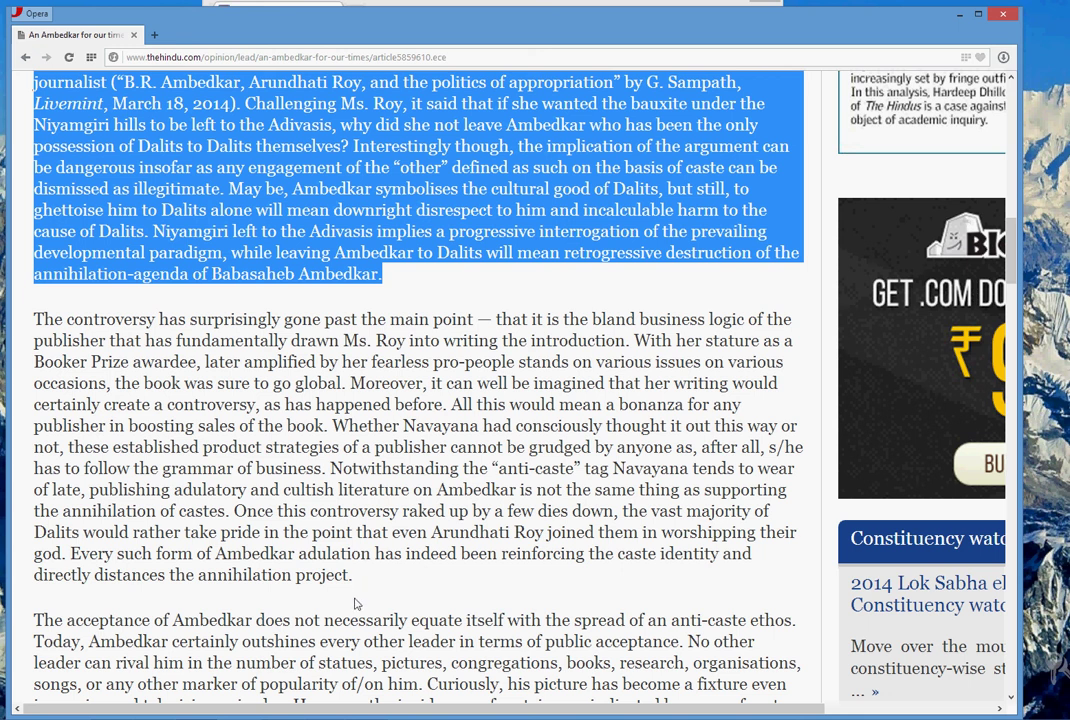
left_click_drag(34, 318, 352, 575)
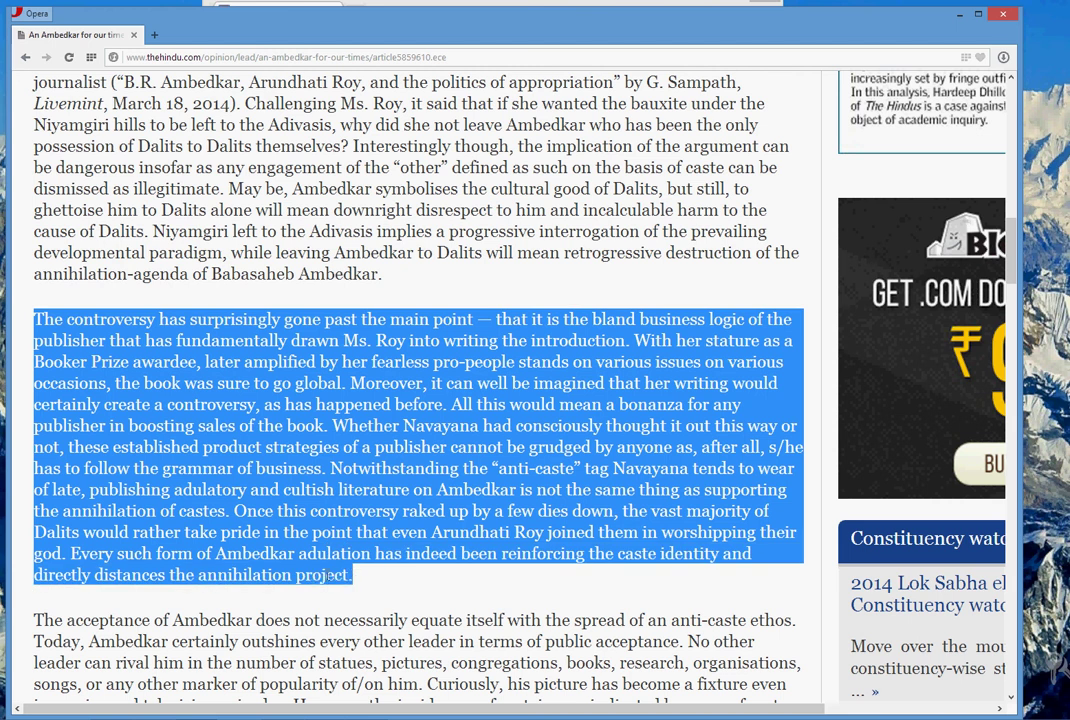
- Bring the Microbiology PDF forward, scroll between pages 39 and 40, and pick Select Text
mouse_move(285, 712)
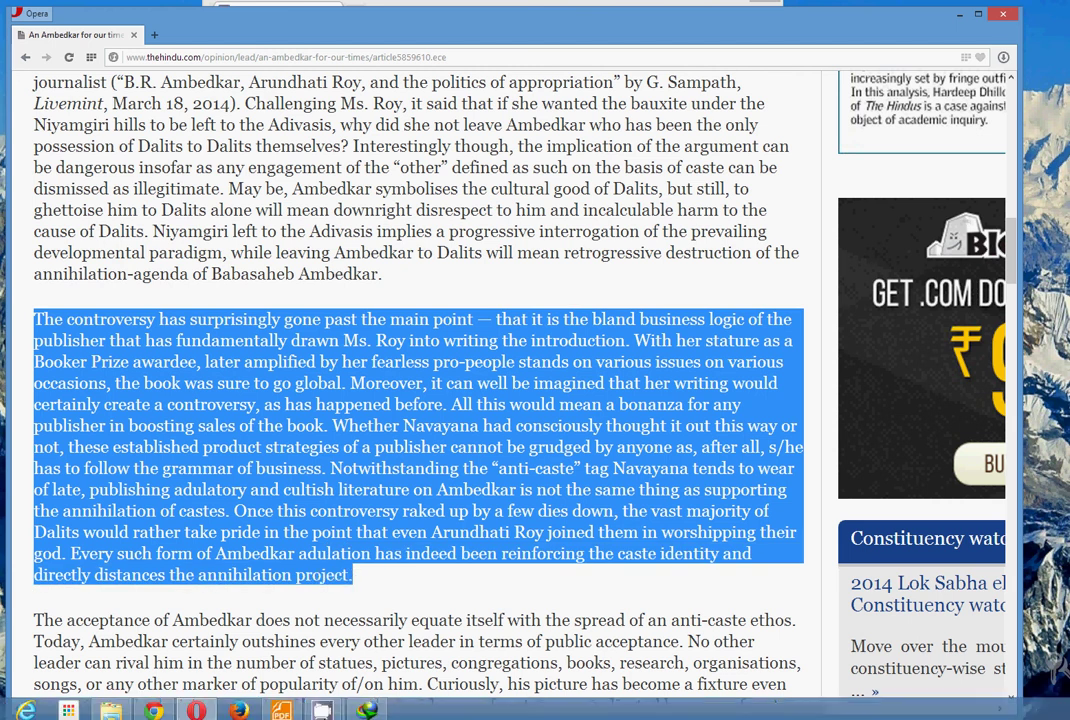
left_click(284, 709)
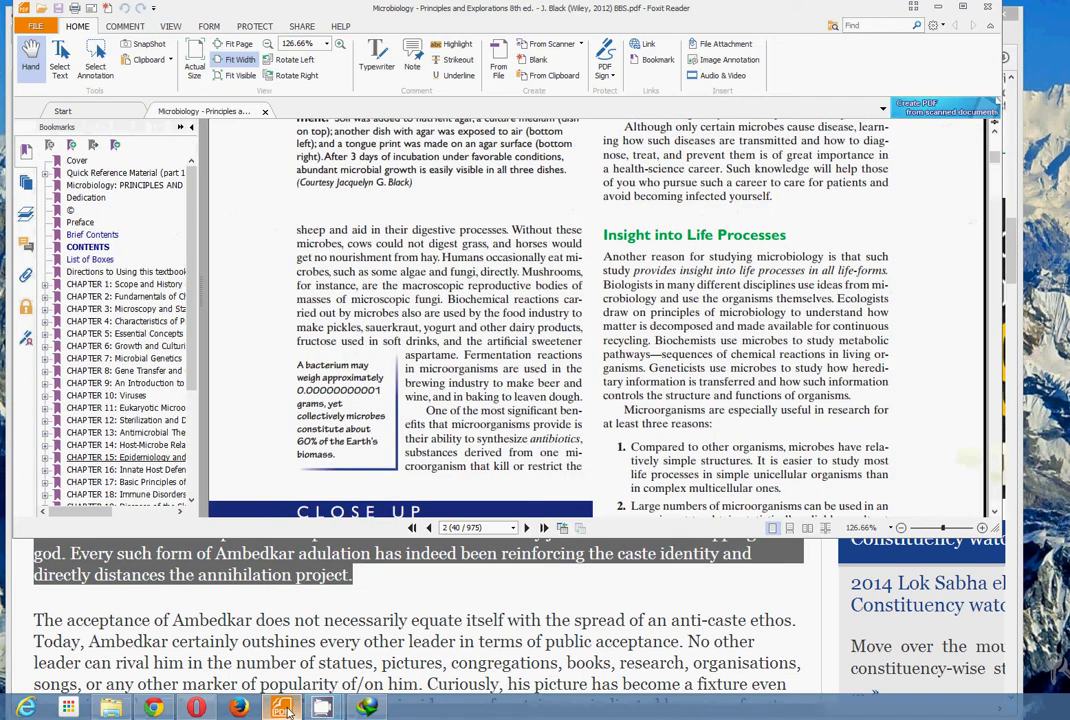
scroll(527, 266, "up", 2)
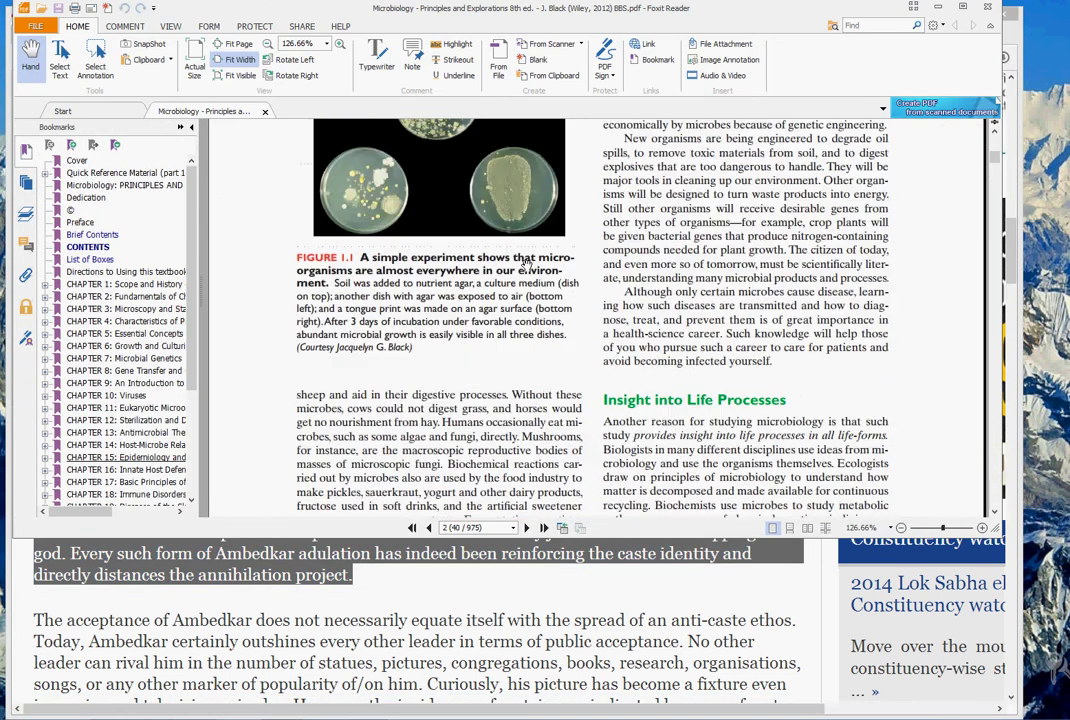
scroll(527, 266, "up", 10)
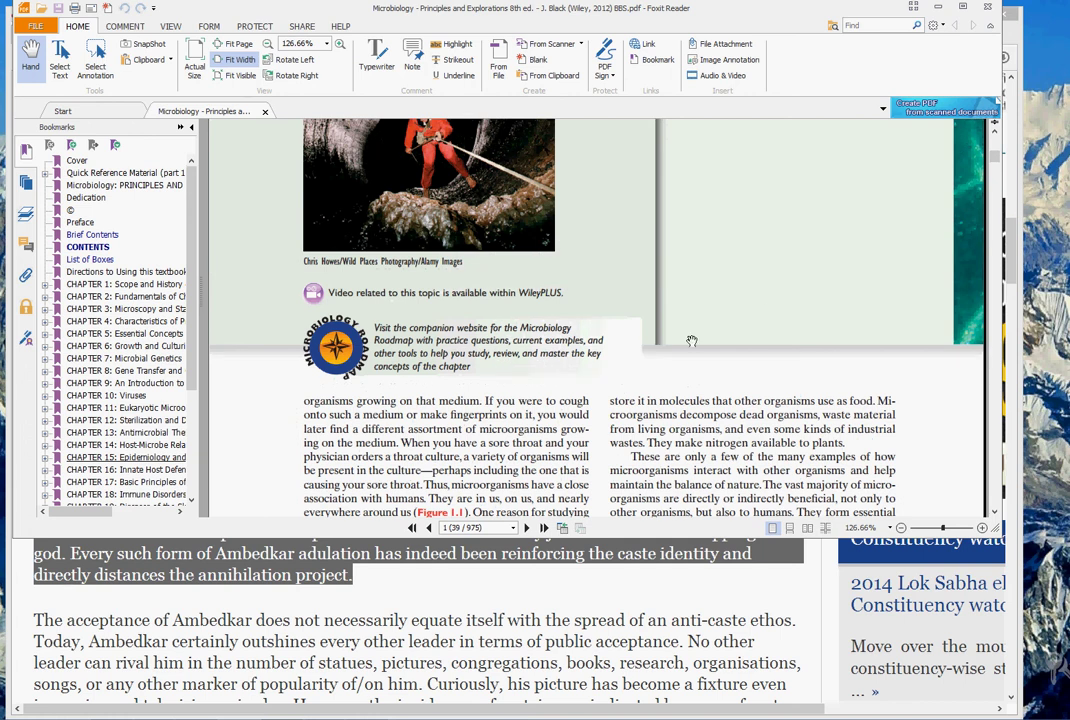
scroll(662, 344, "up", 4)
scroll(662, 344, "down", 10)
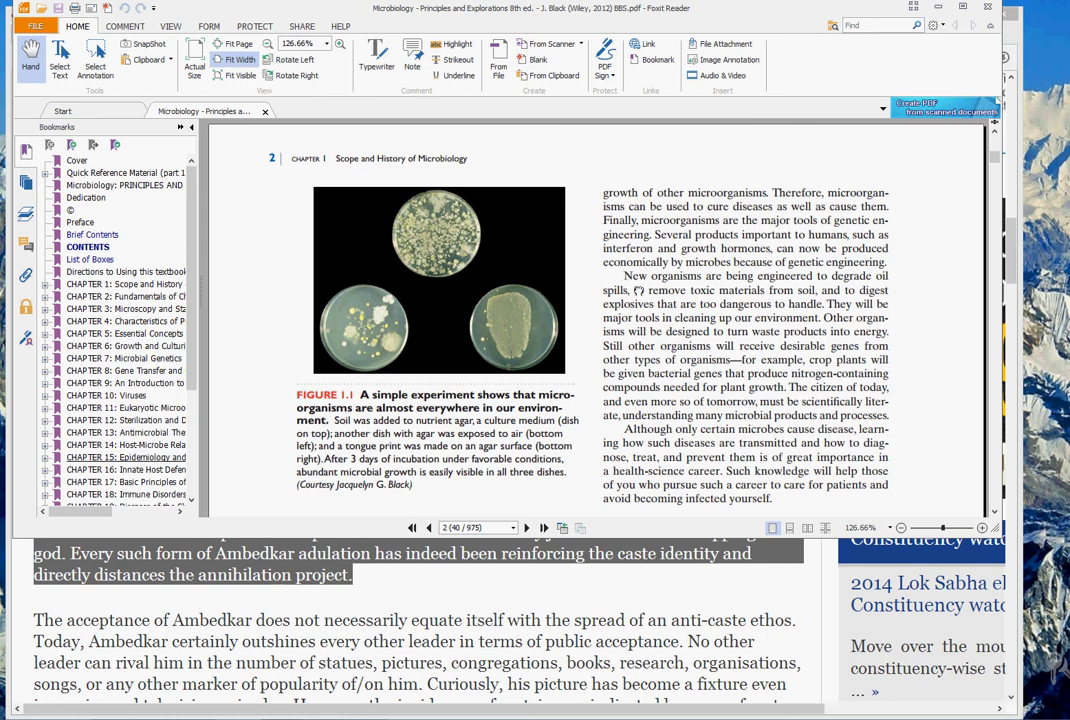
scroll(627, 277, "down", 1)
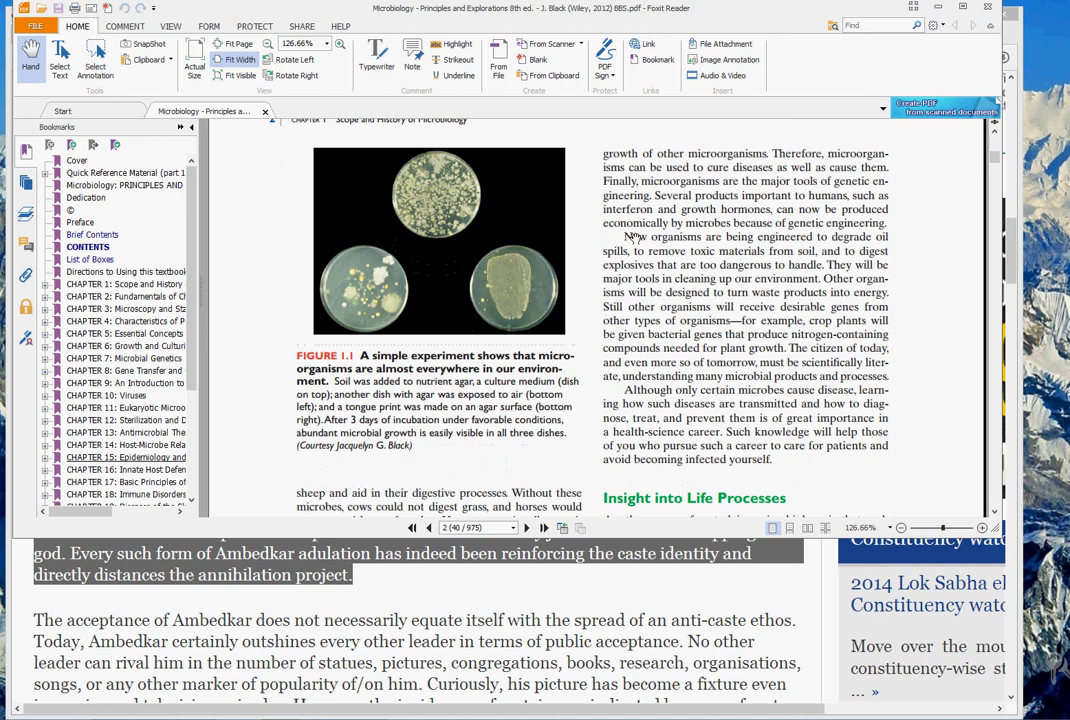
scroll(627, 236, "up", 5)
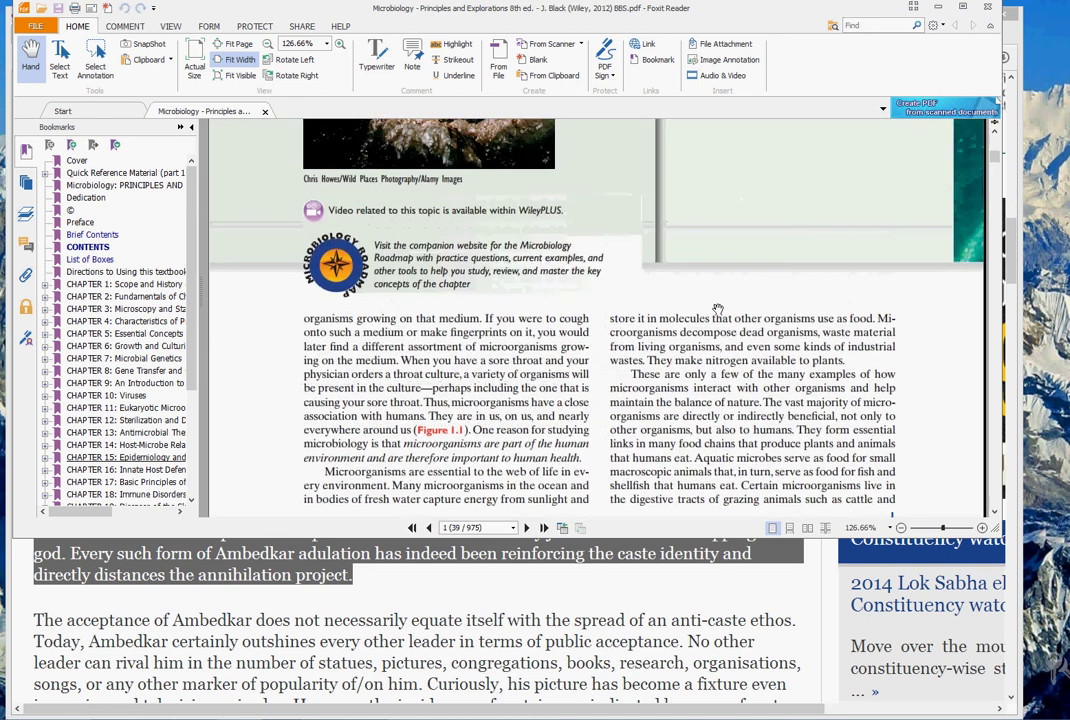
scroll(639, 378, "up", 4)
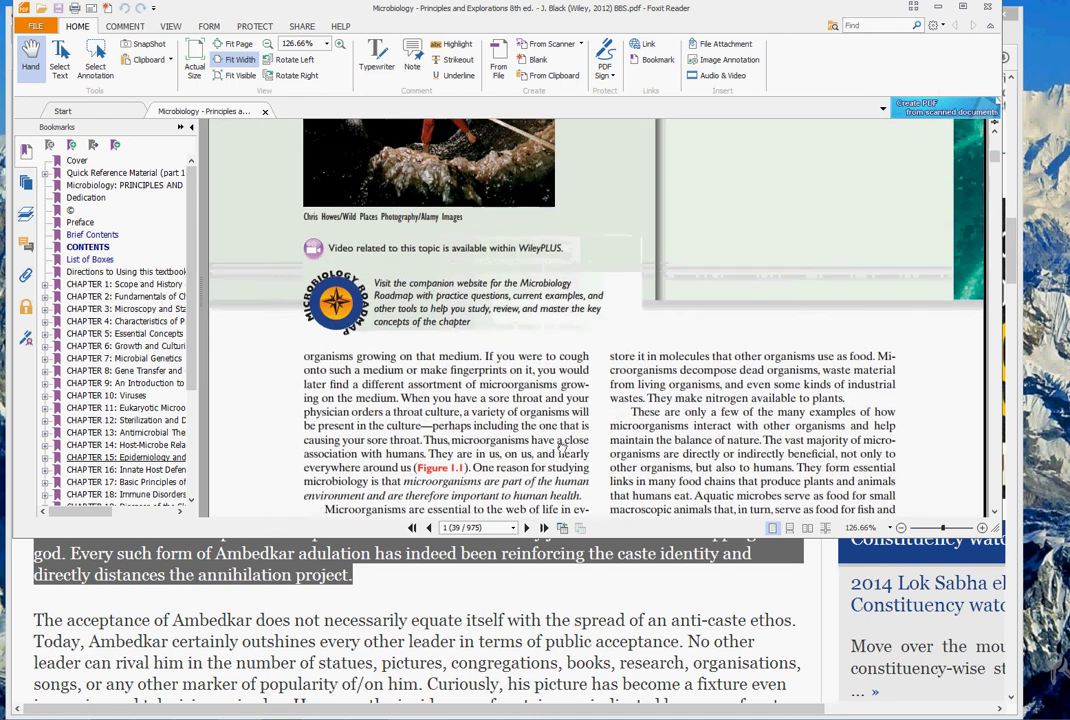
scroll(640, 358, "down", 5)
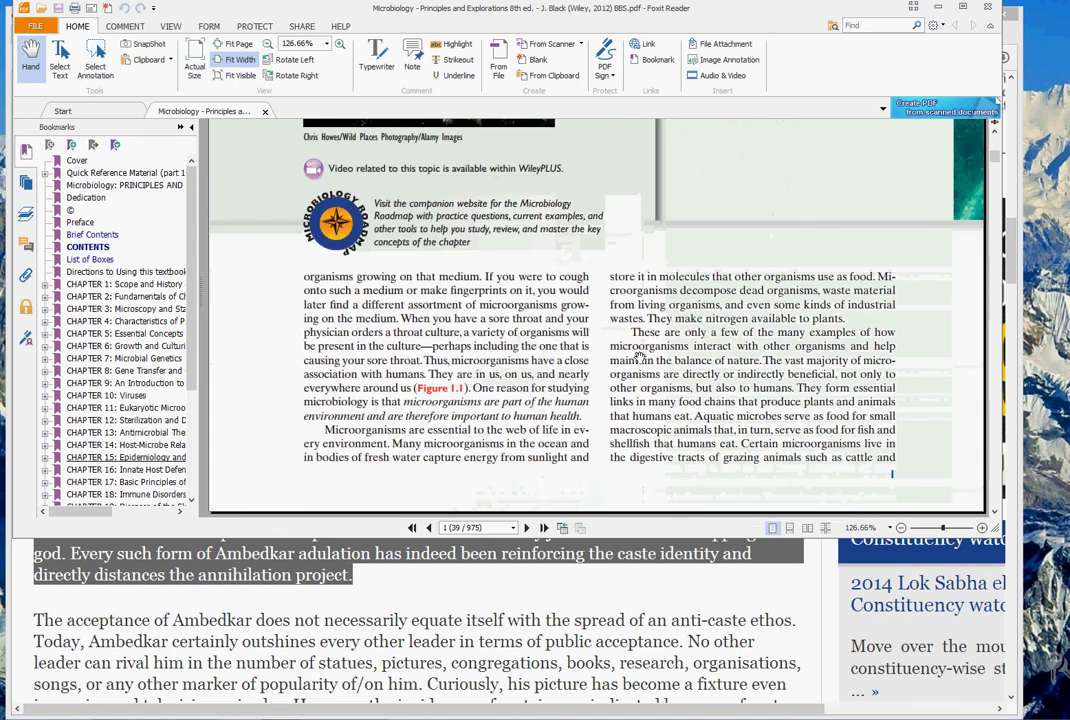
scroll(607, 271, "up", 3)
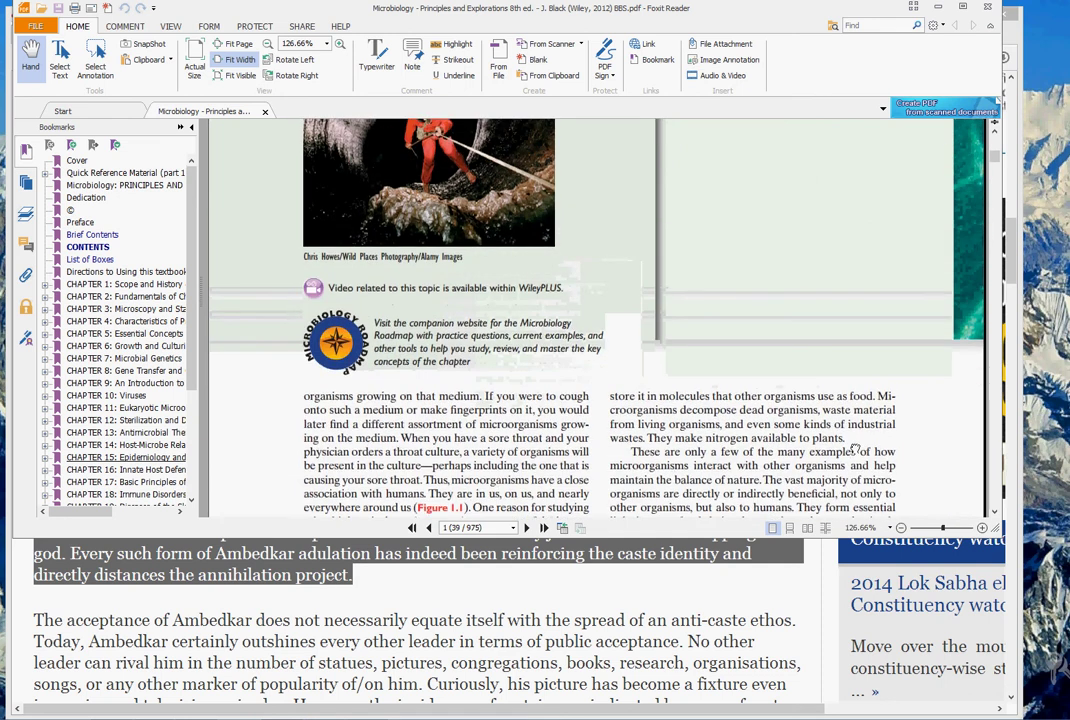
scroll(434, 457, "down", 3)
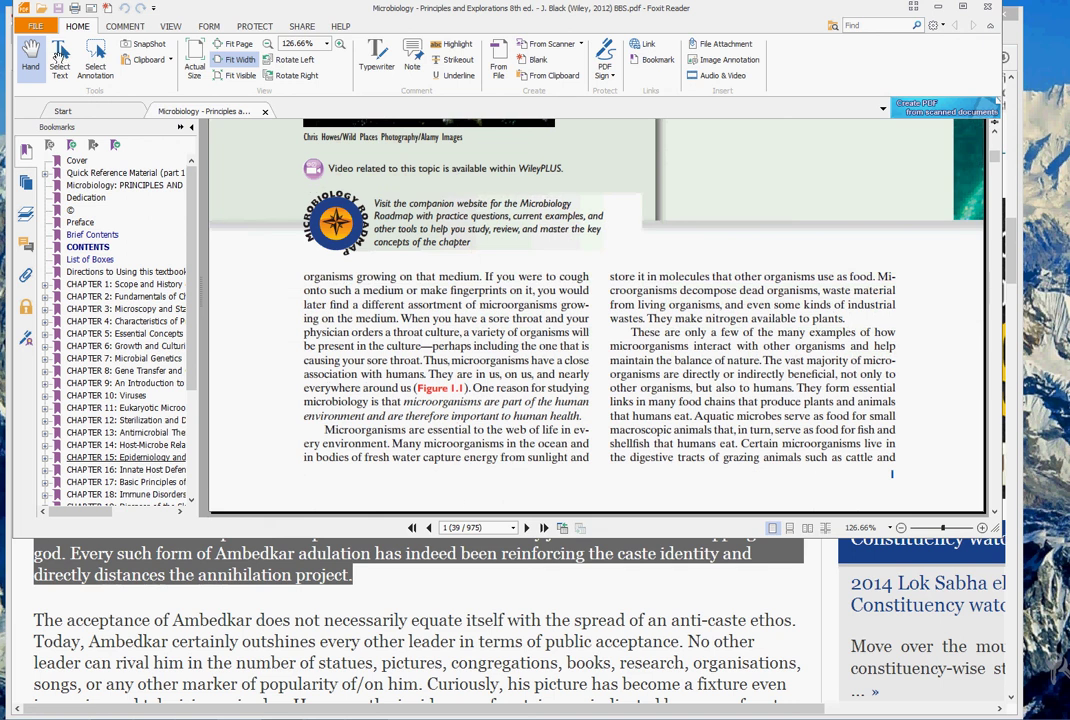
left_click(59, 58)
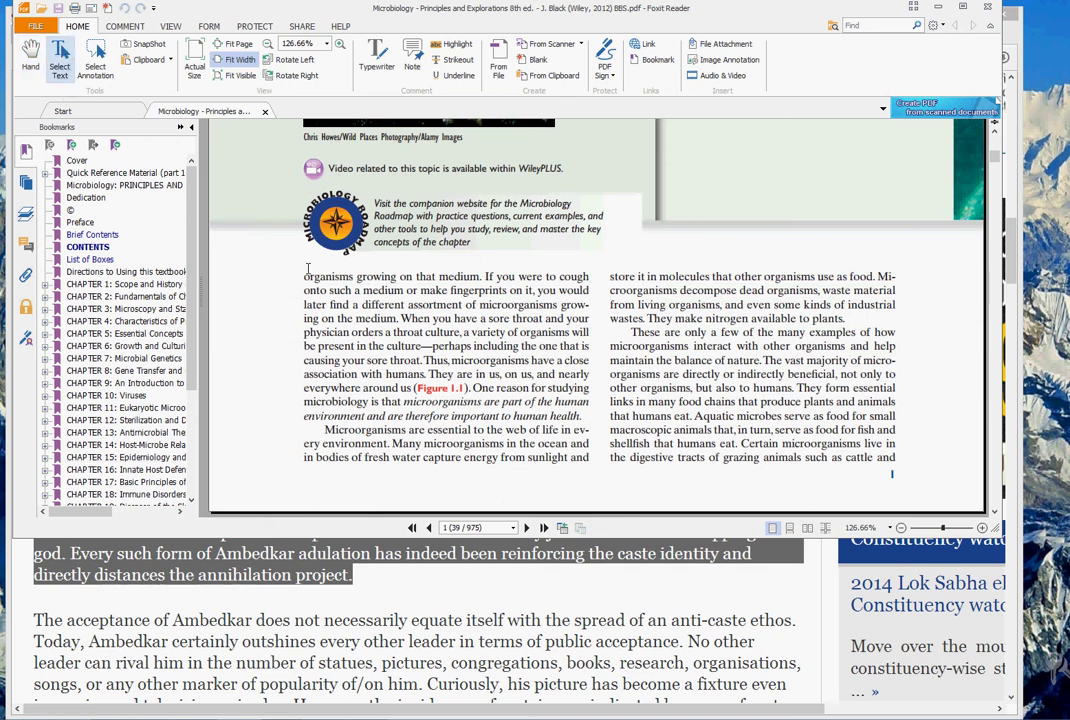
- Select the passages ending "human health" and "available to plants", then restore the autoclipx folder
mouse_move(307, 268)
left_mouse_down()
mouse_move(330, 304)
mouse_move(577, 414)
left_mouse_up()
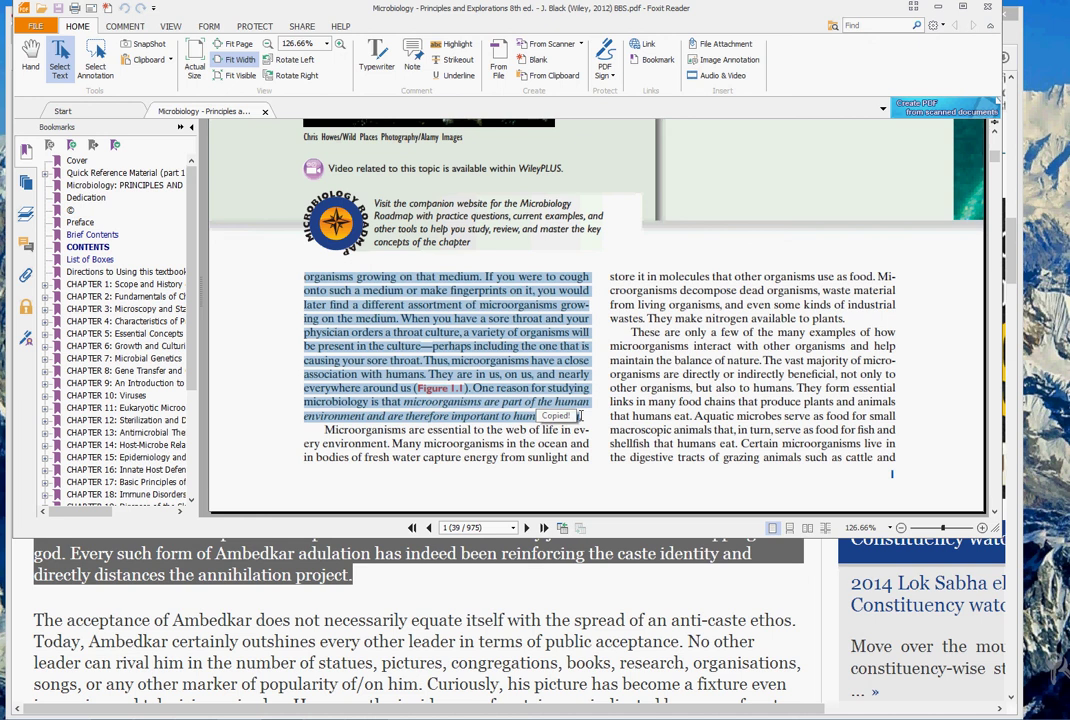
left_click_drag(606, 277, 778, 323)
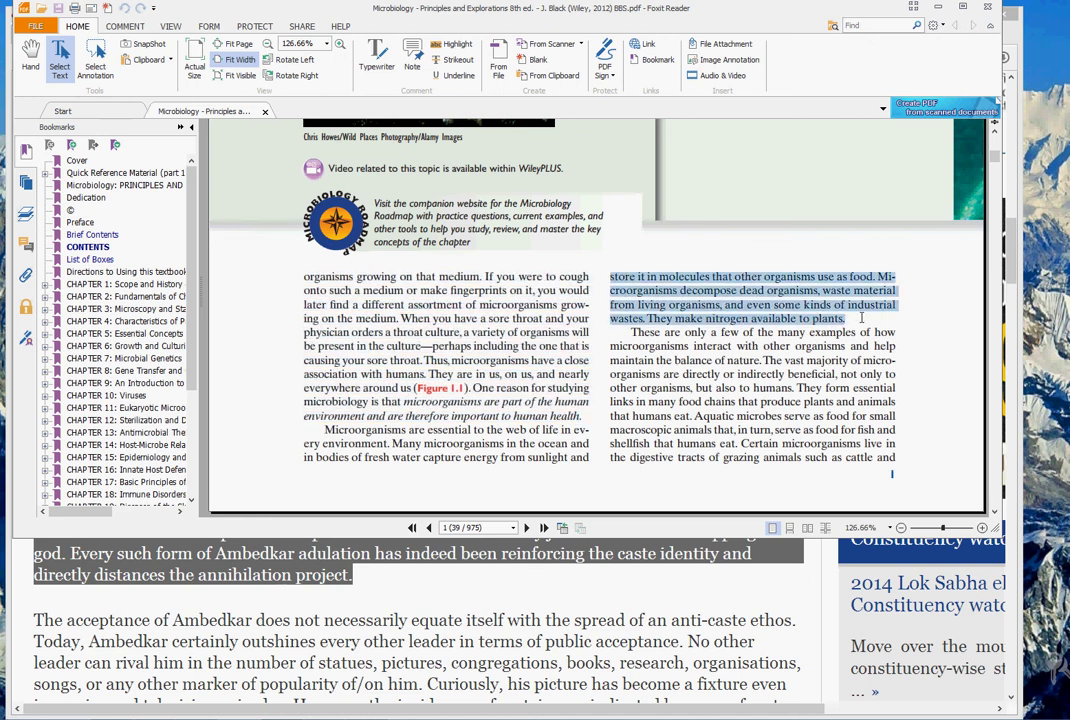
mouse_move(400, 717)
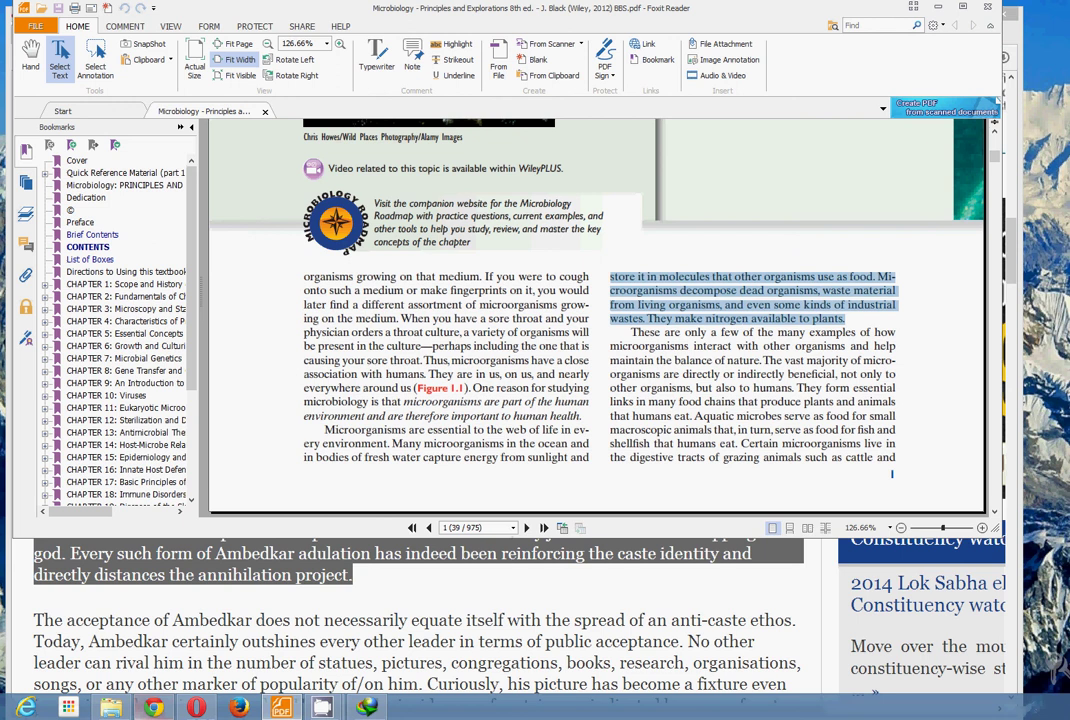
left_click(110, 707)
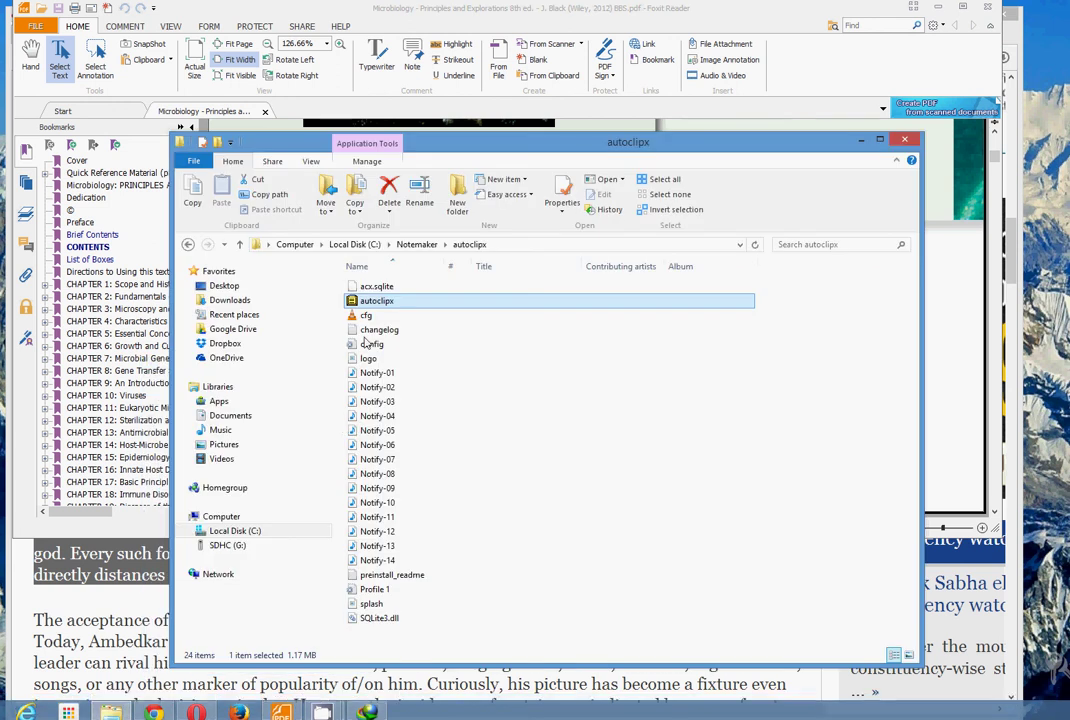
- Open hindu.txt from Documents, check the Ambedkar passages under 04:51:46 and 04:52:09, then close Notepad
left_click(222, 417)
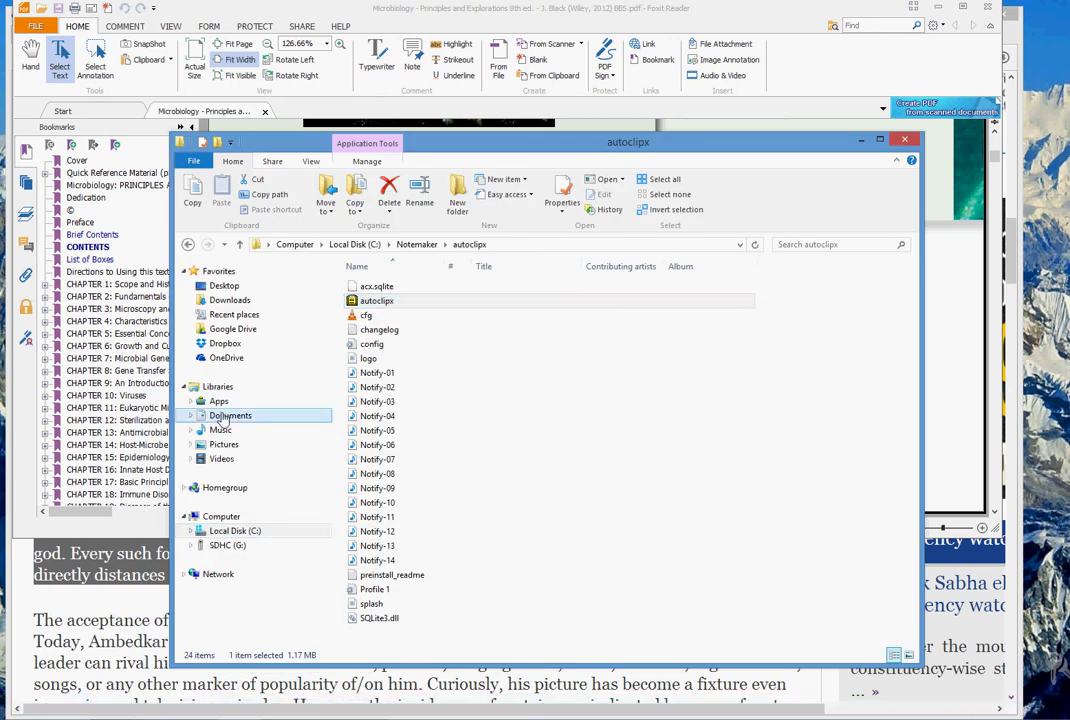
double_click(369, 335)
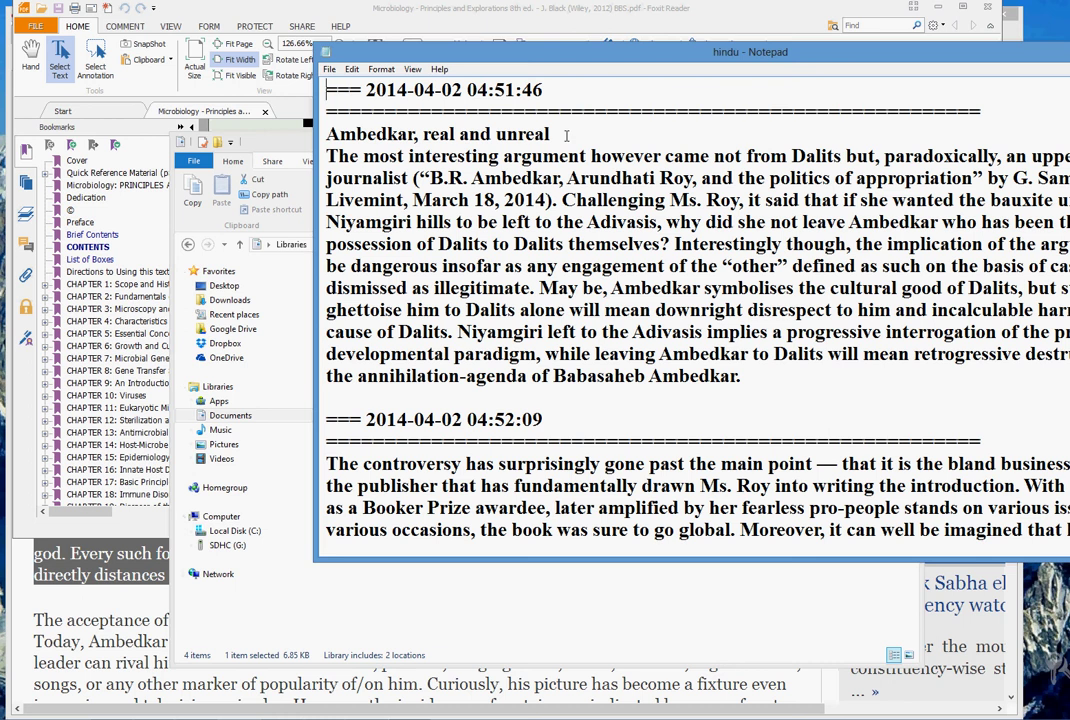
scroll(566, 135, "down", 12)
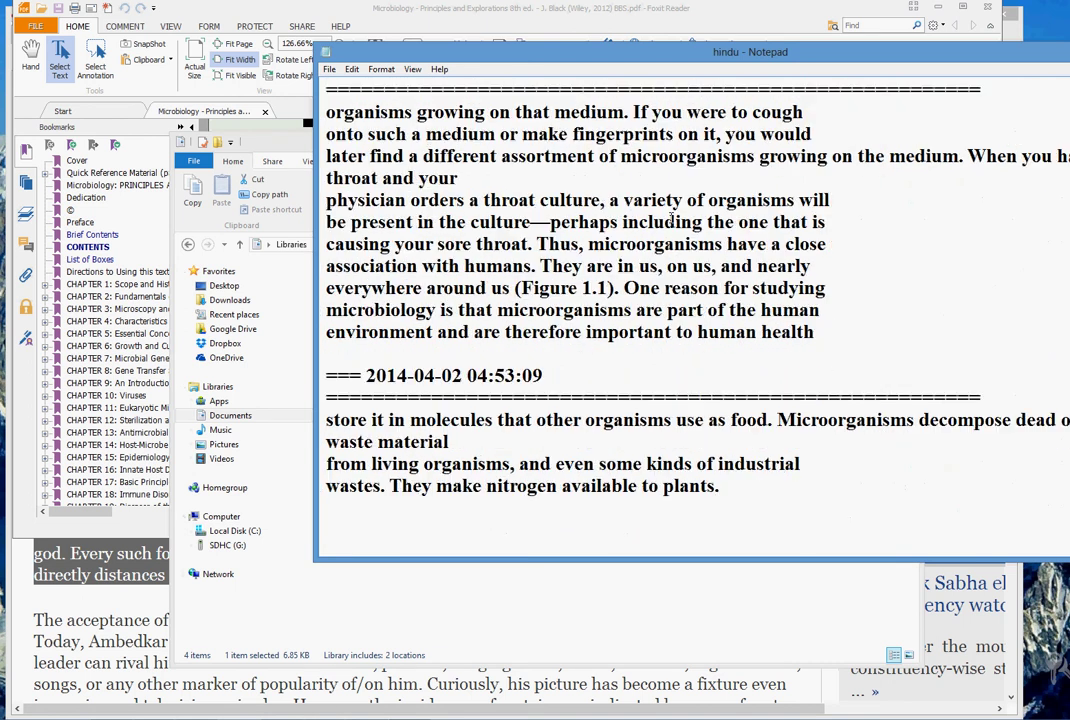
scroll(675, 308, "up", 12)
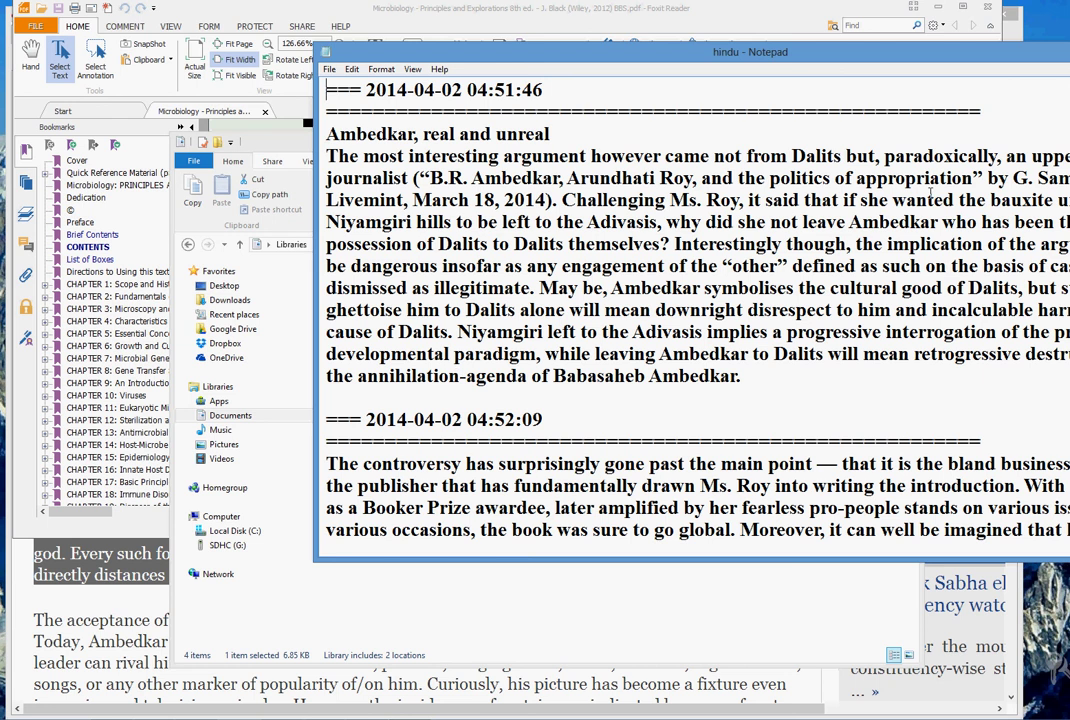
key("alt+F4")
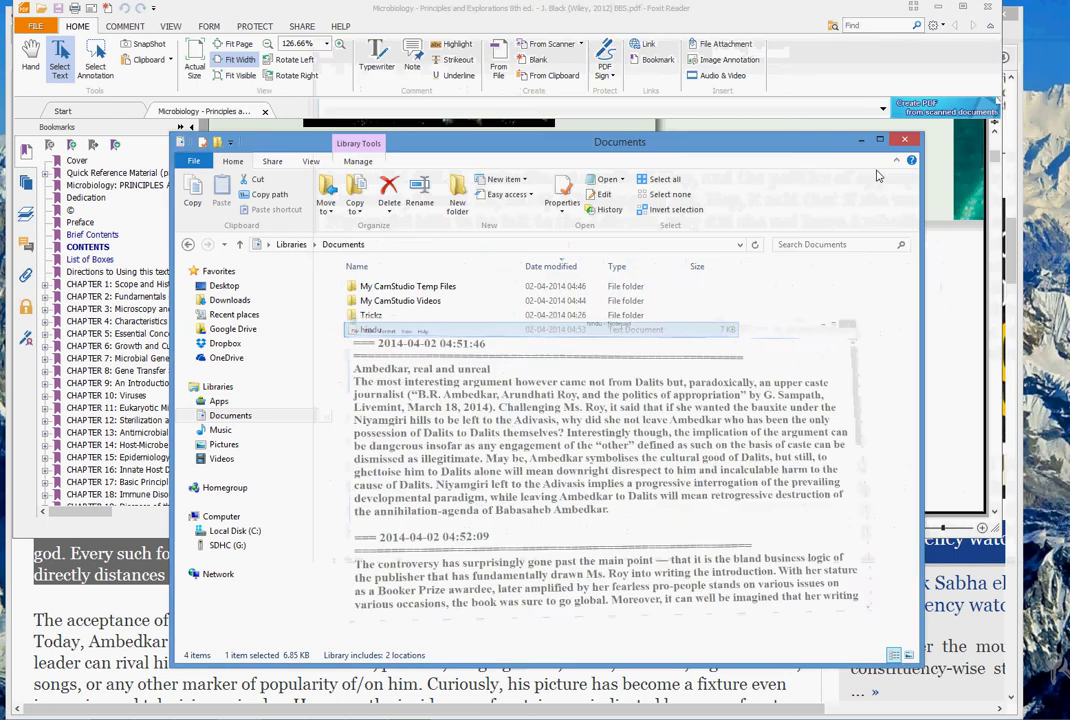
- Minimize the Documents and Foxit Reader windows to bring 'An Ambedkar for our times' forward
left_click(859, 140)
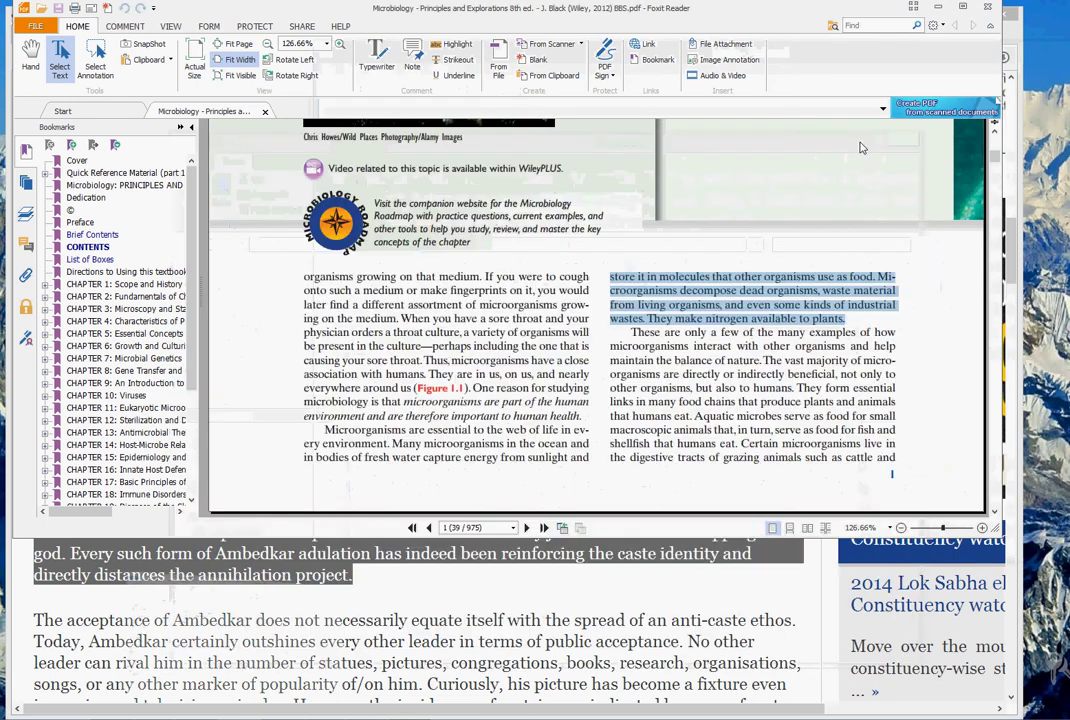
left_click(950, 14)
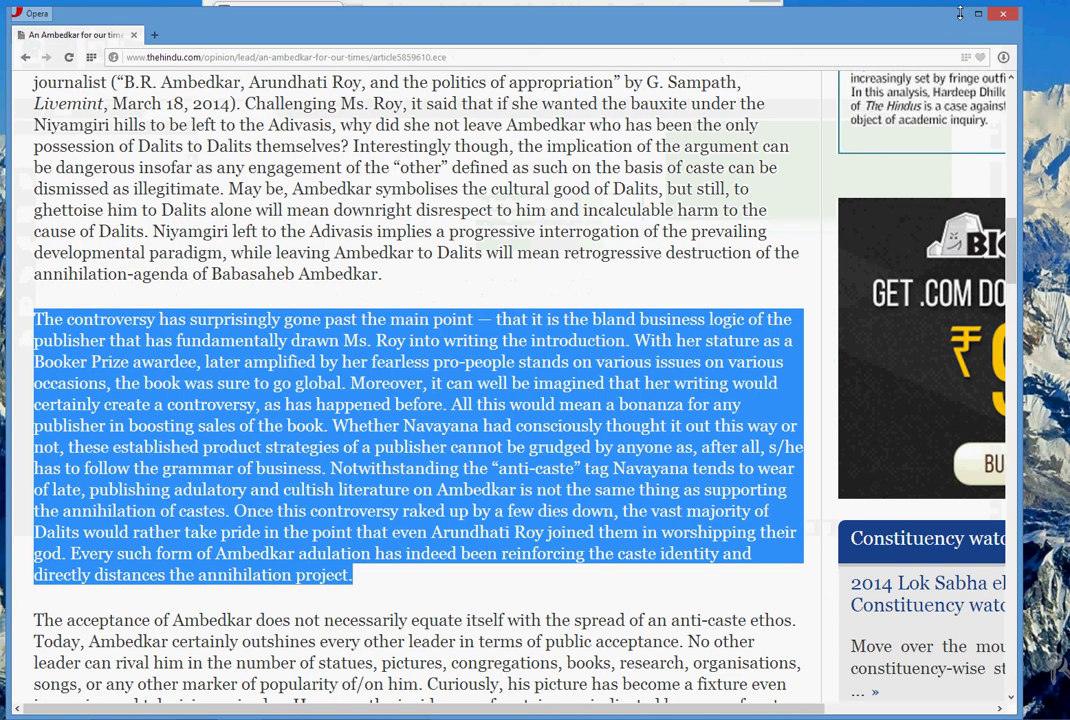